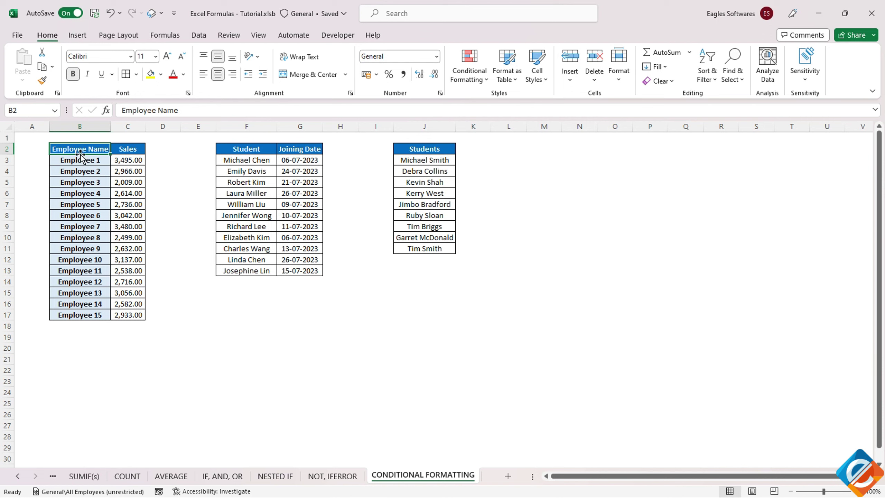
- Add a Greater Than highlight rule to the sales values in C3:C17 with a threshold of 3000
drag(88, 151, 139, 315)
drag(127, 160, 123, 315)
click(469, 66)
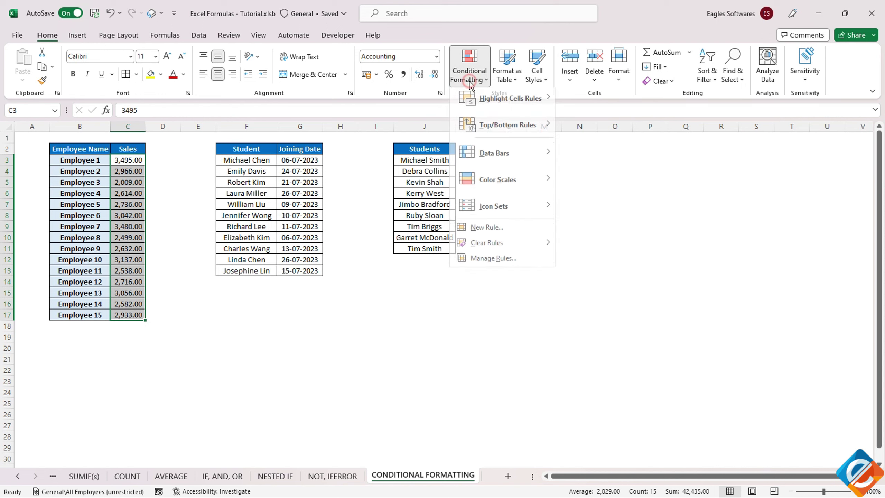
mouse_move(505, 99)
click(624, 105)
drag(200, 232, 264, 197)
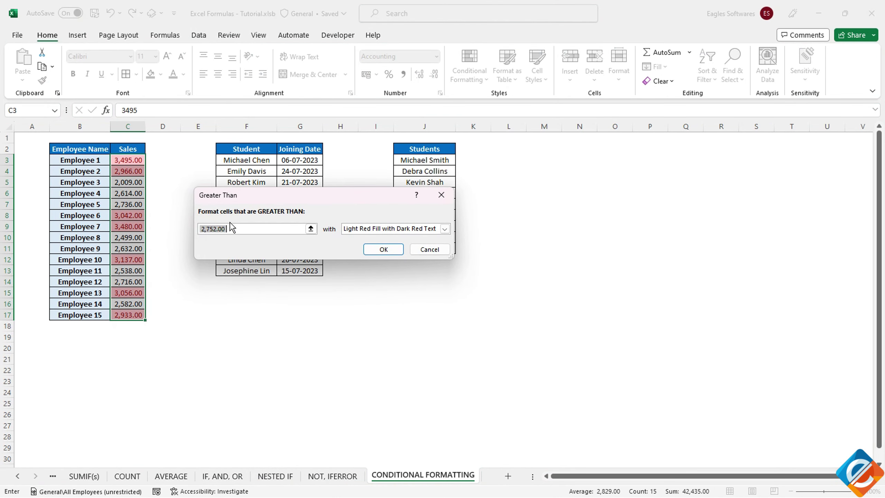
text(3000)
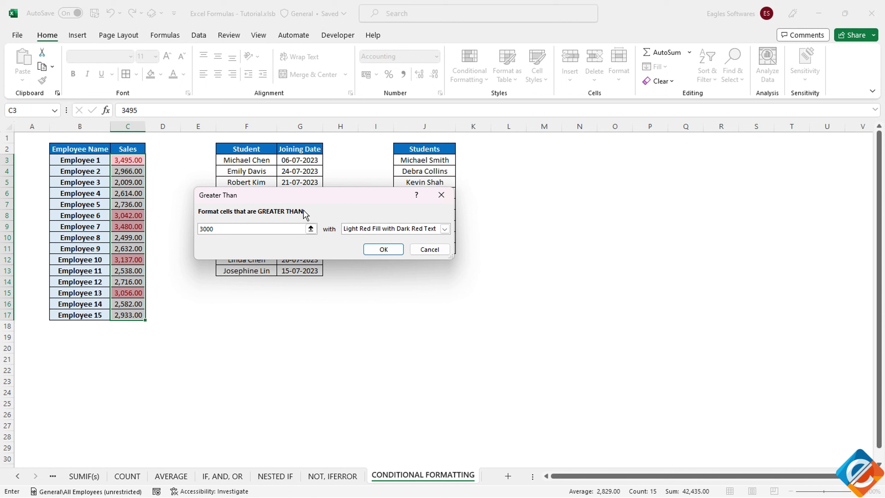
- Preview the yellow and green fill presets for the greater-than-3000 rule and apply the rule with a light red fill
click(349, 229)
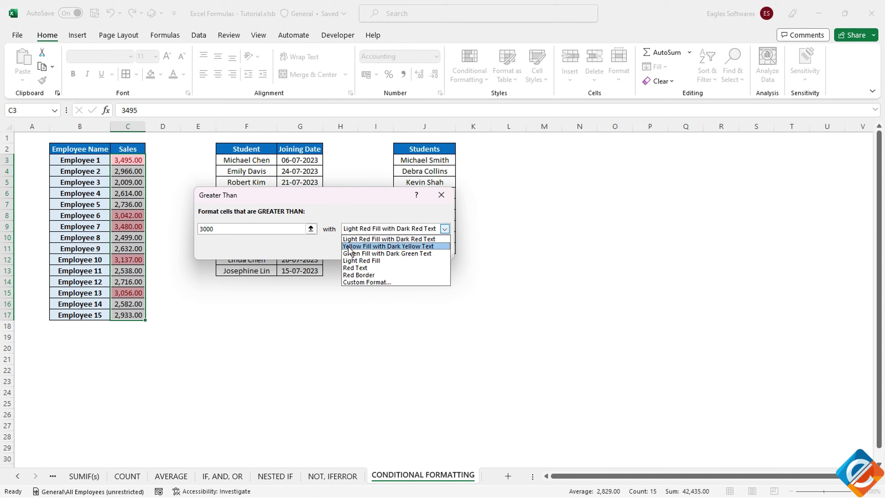
click(350, 247)
click(377, 229)
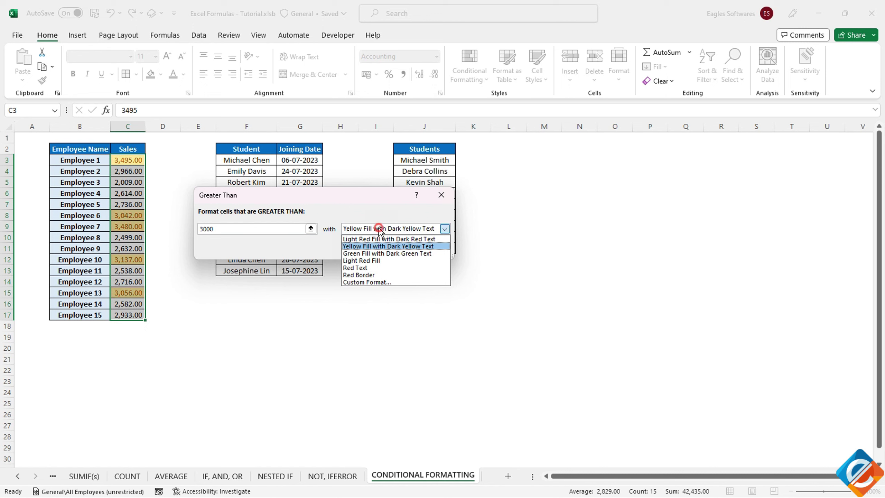
click(379, 253)
click(382, 229)
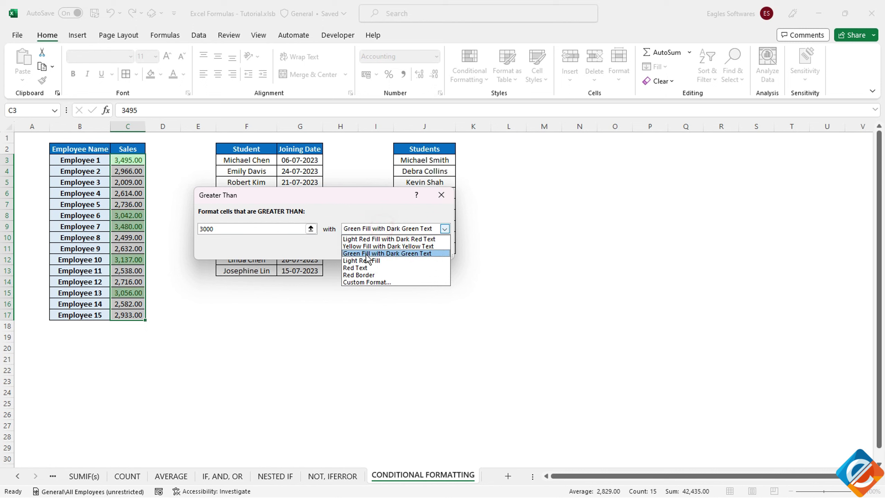
click(359, 268)
key(Return)
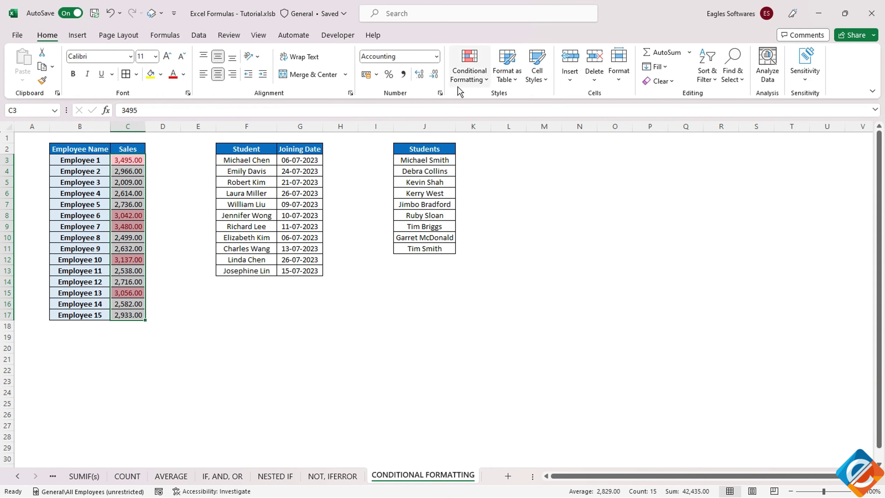
- Clear the conditional formatting rules from the selected sales cells C3:C17
click(463, 80)
mouse_move(485, 253)
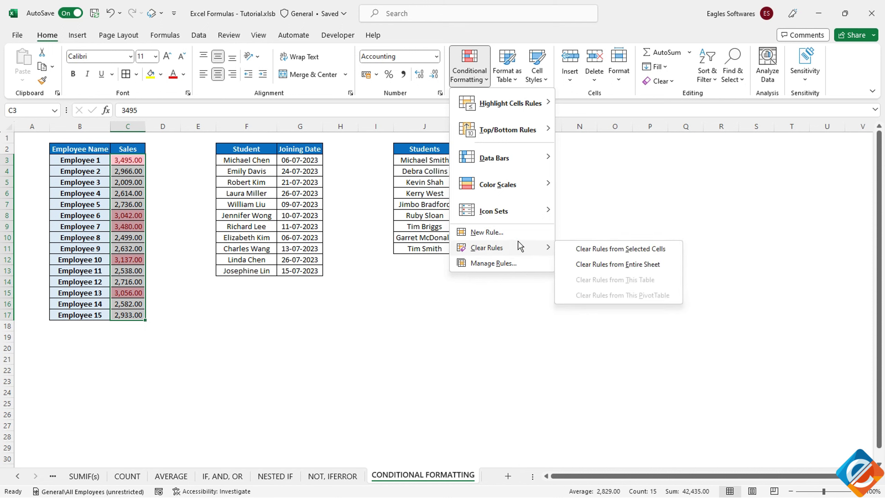
click(607, 252)
click(139, 162)
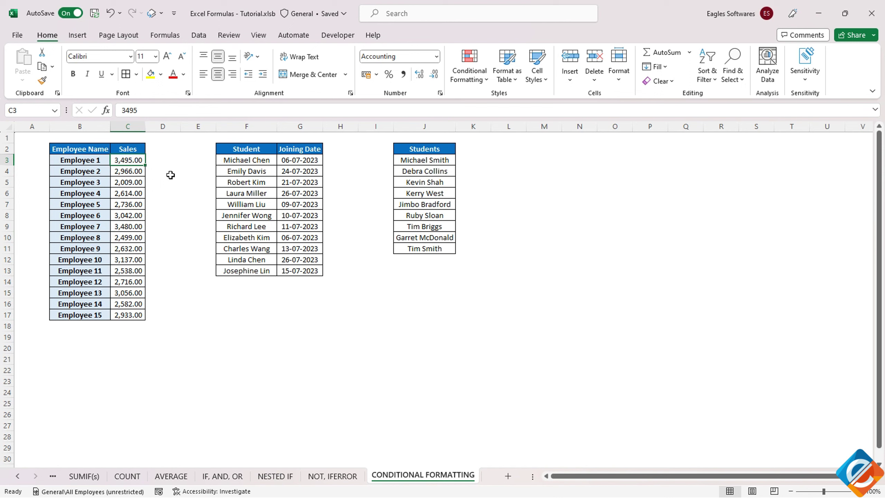
- Highlight the sales values in C3:C17 that are less than 2900 using Light Red Fill with Dark Red Text
drag(121, 160, 131, 315)
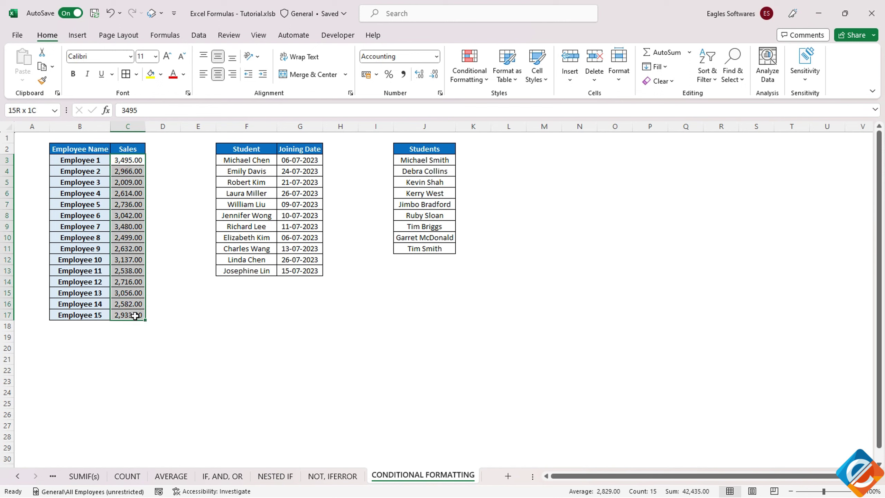
click(469, 69)
mouse_move(509, 103)
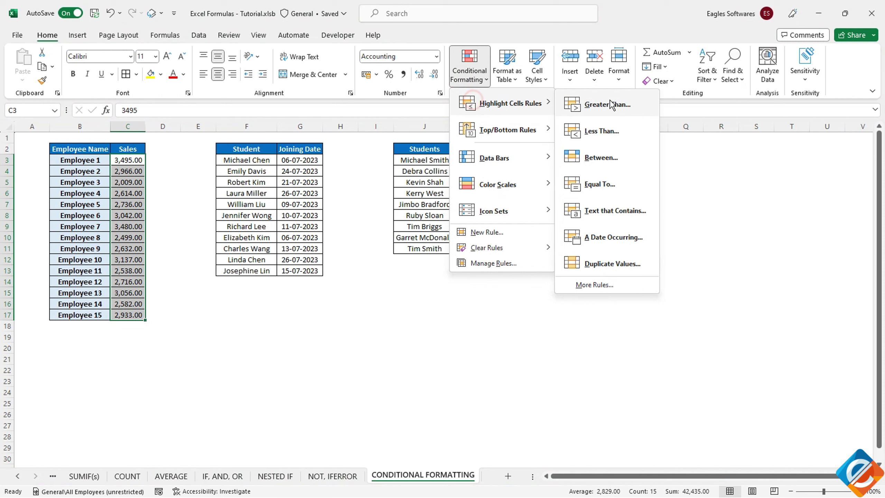
click(595, 132)
click(241, 228)
key(BackSpace)
key(BackSpace)
key(BackSpace)
key(BackSpace)
key(BackSpace)
key(BackSpace)
key(BackSpace)
key(BackSpace)
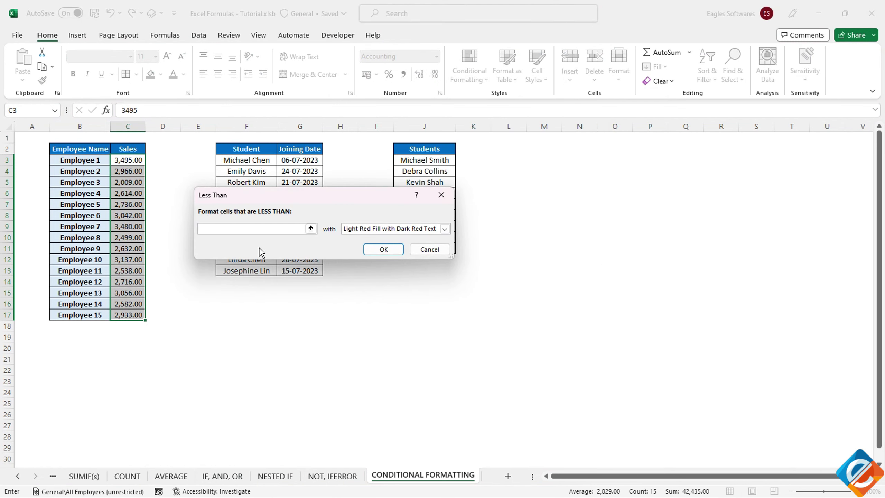
text(2900)
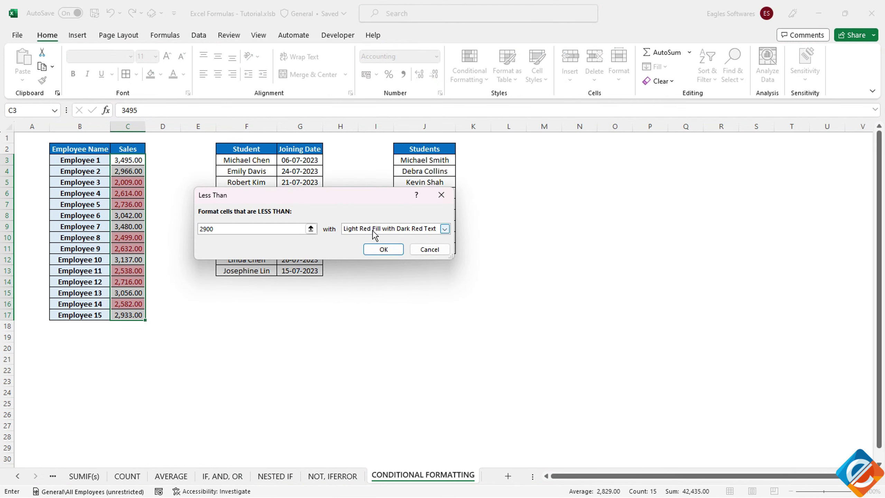
click(372, 229)
click(373, 240)
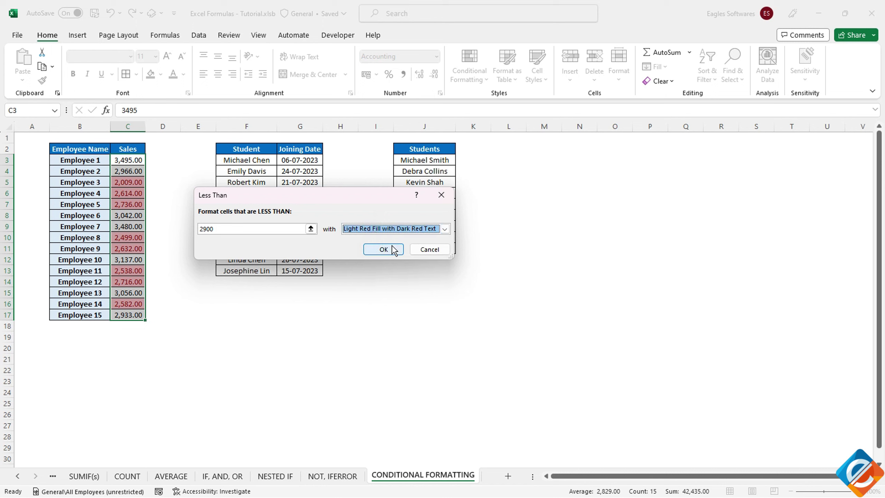
click(383, 250)
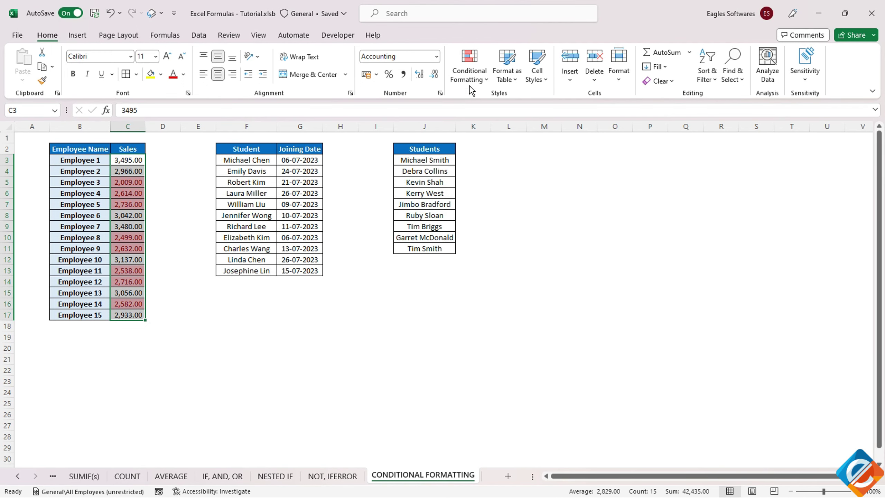
- Highlight the sales values in C3:C17 that are greater than 2901 using Green Fill with Dark Green Text
click(470, 87)
mouse_move(485, 103)
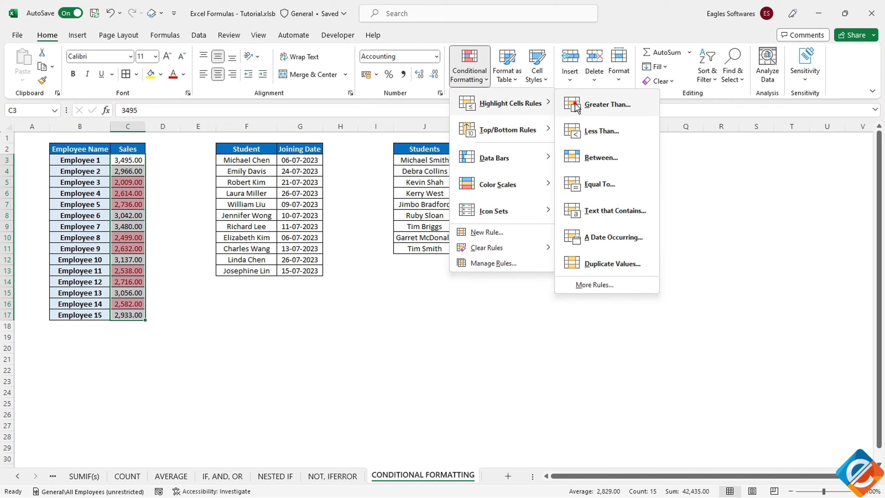
click(572, 104)
text(2901)
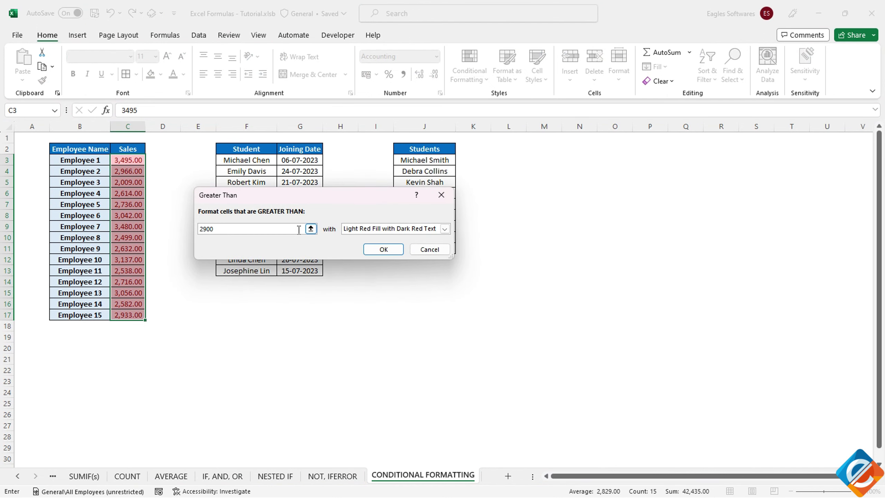
click(355, 229)
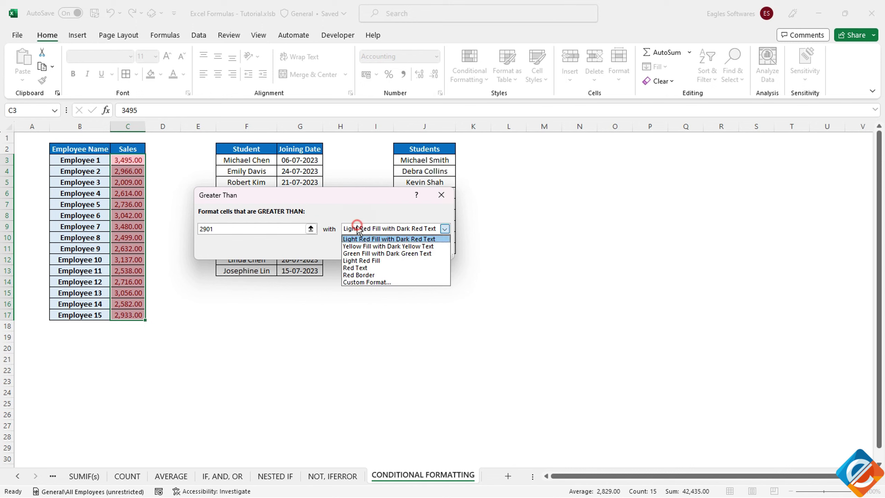
click(364, 245)
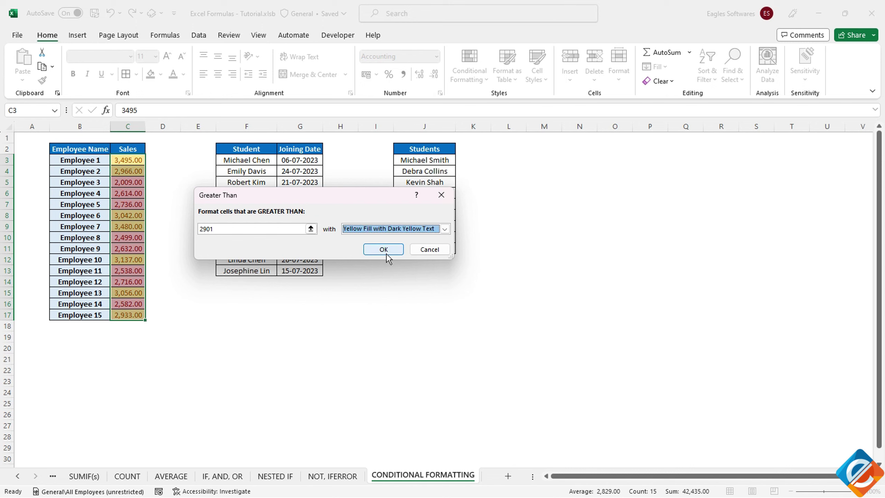
click(445, 228)
click(370, 251)
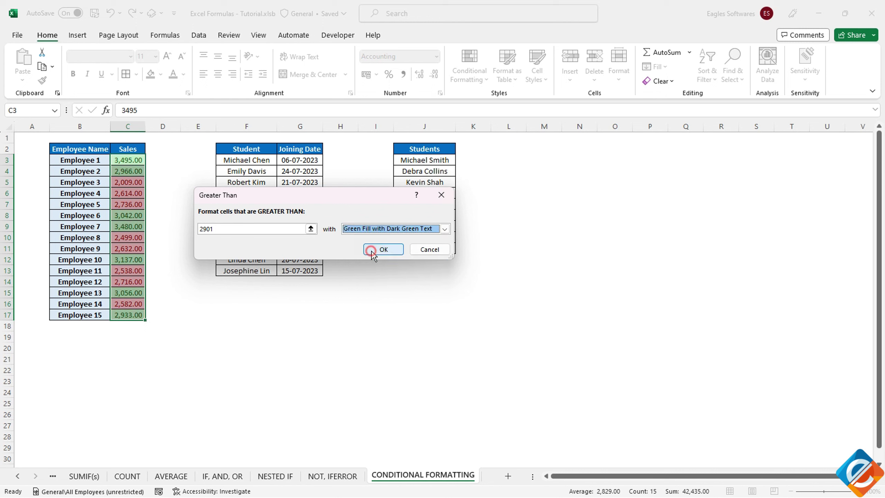
click(383, 250)
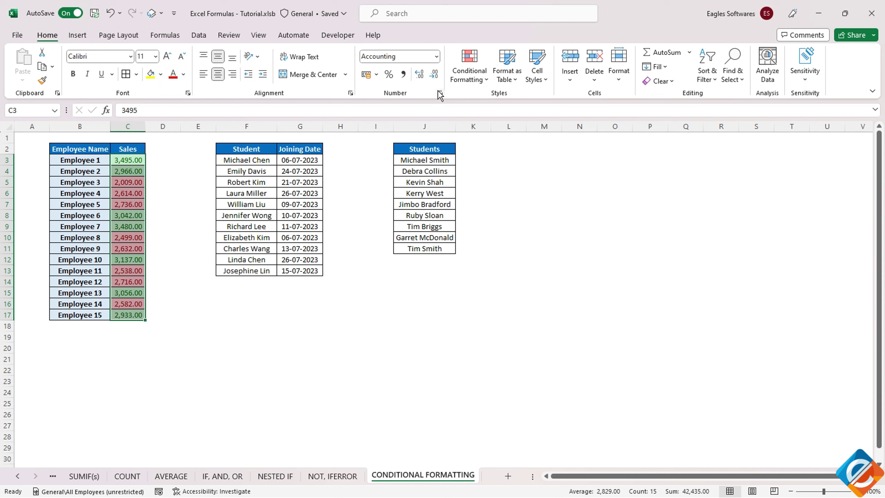
- Edit the green greater-than rule in the Conditional Formatting Rules Manager, setting its threshold to 3001
click(479, 83)
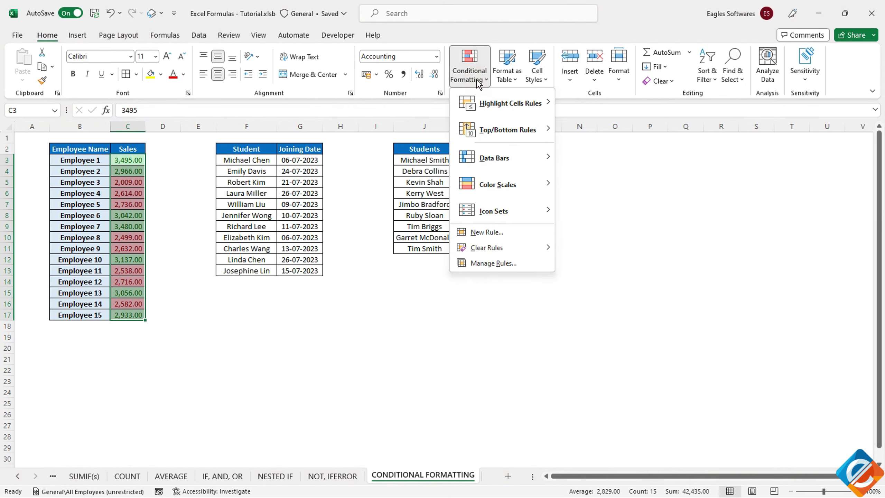
click(494, 263)
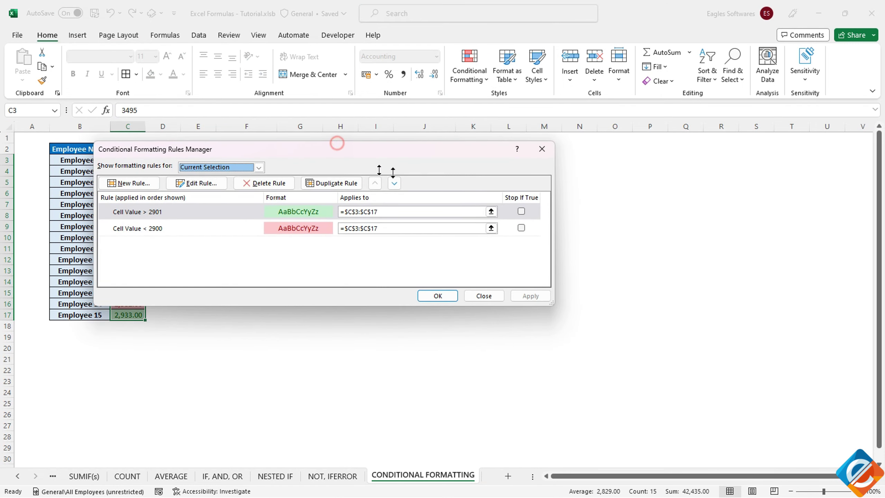
drag(435, 158, 583, 179)
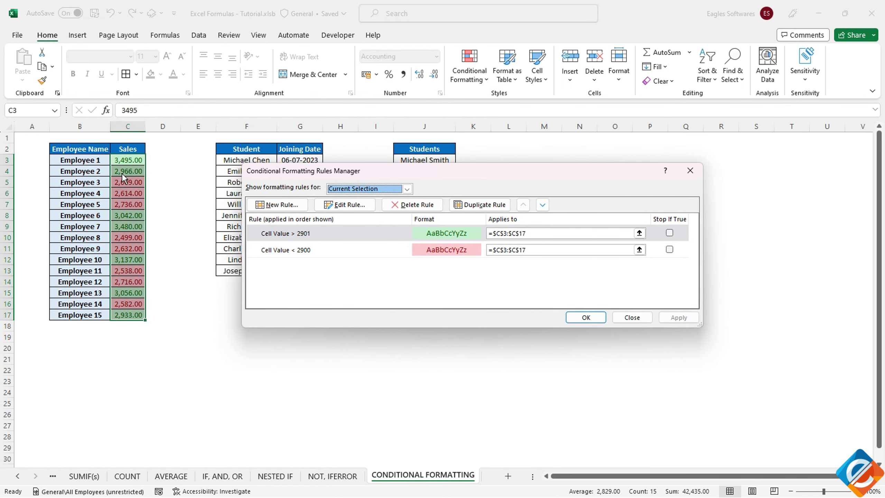
click(450, 234)
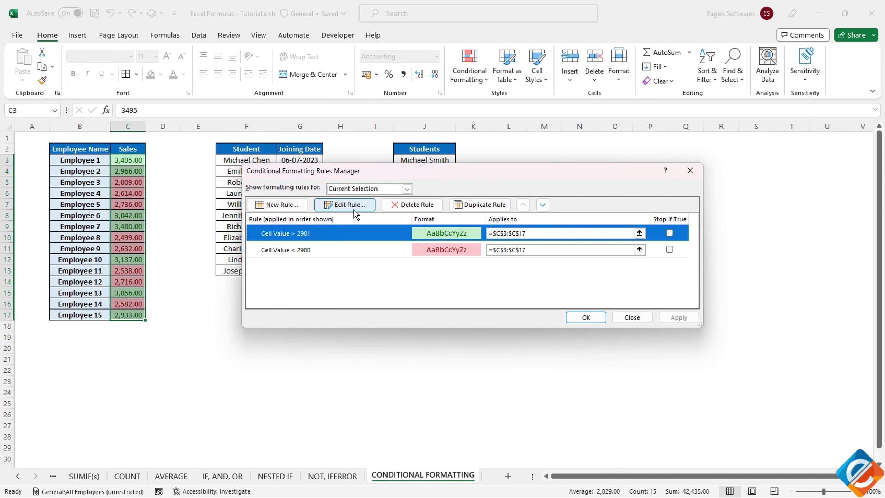
click(355, 205)
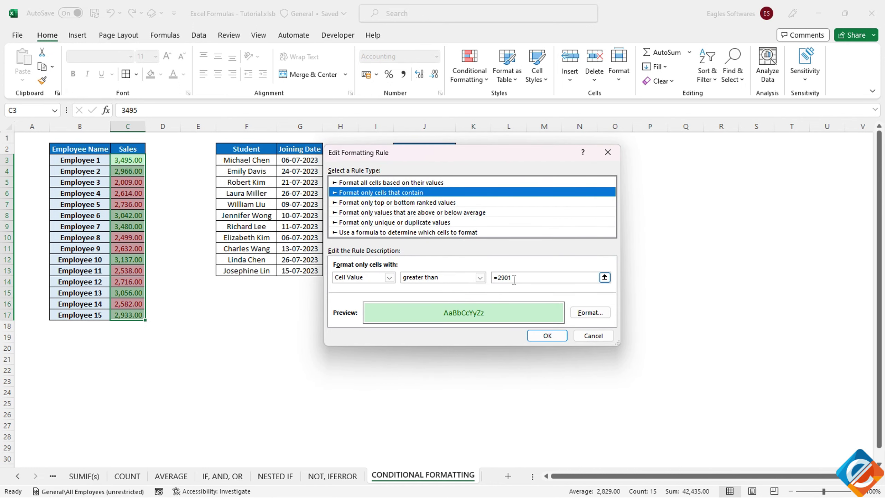
click(514, 279)
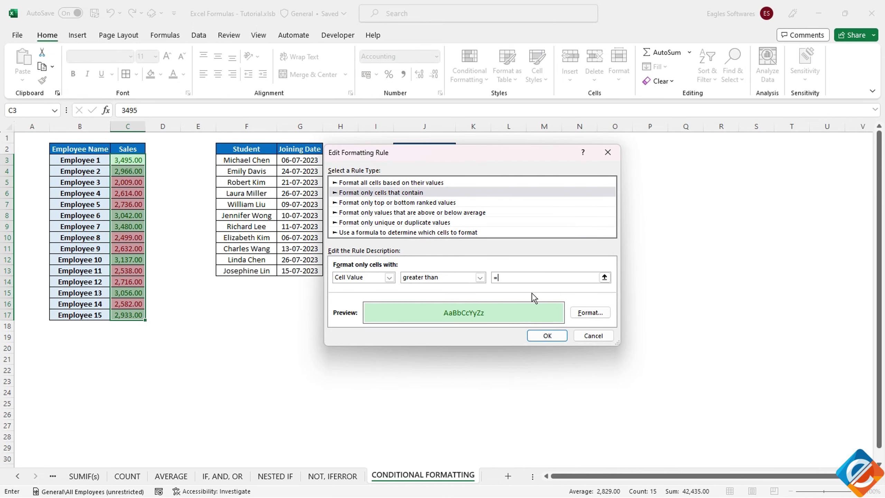
text(3001)
click(544, 335)
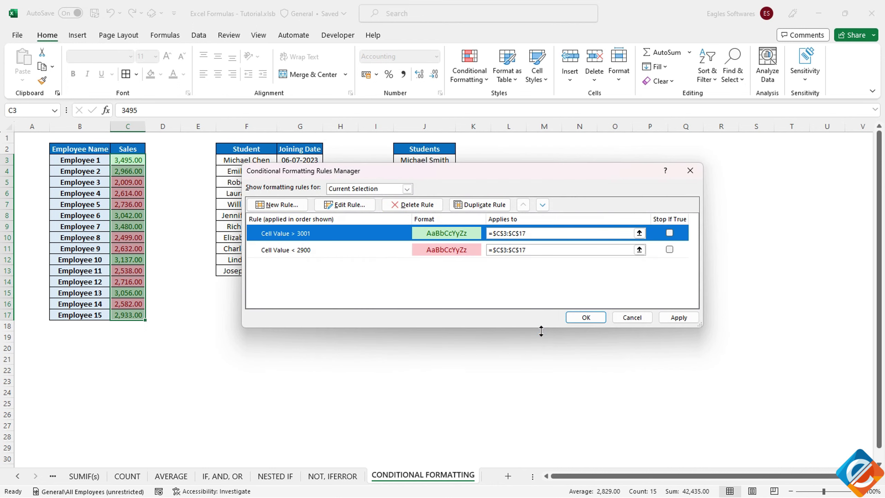
- Set the red less-than rule's threshold to 3000 and apply the edited rules to the sales values
click(401, 251)
click(349, 205)
click(499, 279)
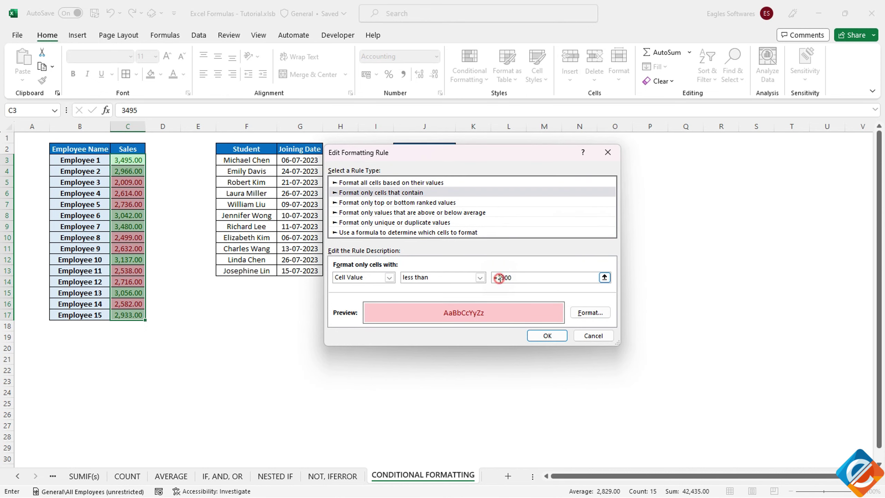
double_click(500, 278)
text(300)
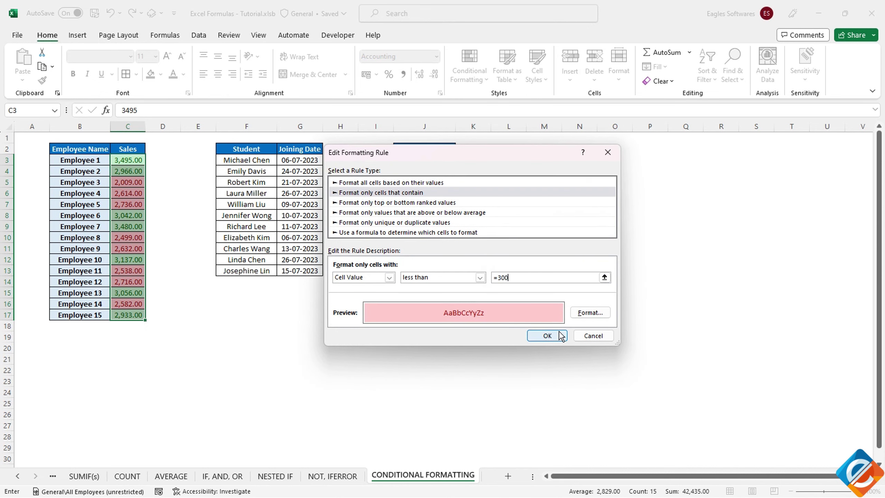
text(0)
click(551, 336)
click(679, 318)
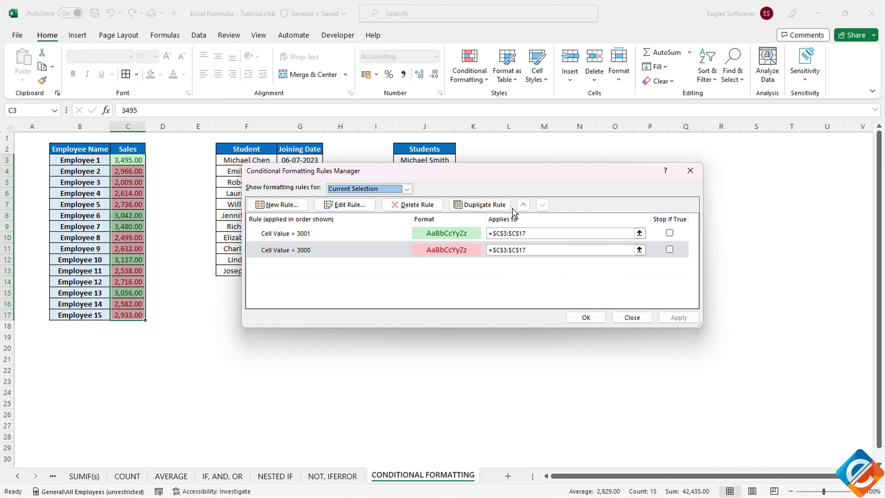
- Move the less-than rule up and back down in the rule order, and switch its Stop If True option on and off
click(521, 206)
click(543, 206)
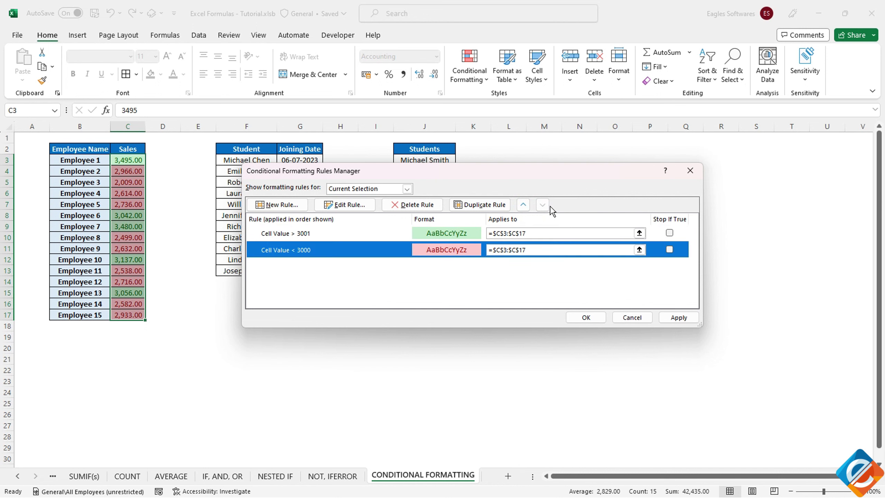
click(669, 250)
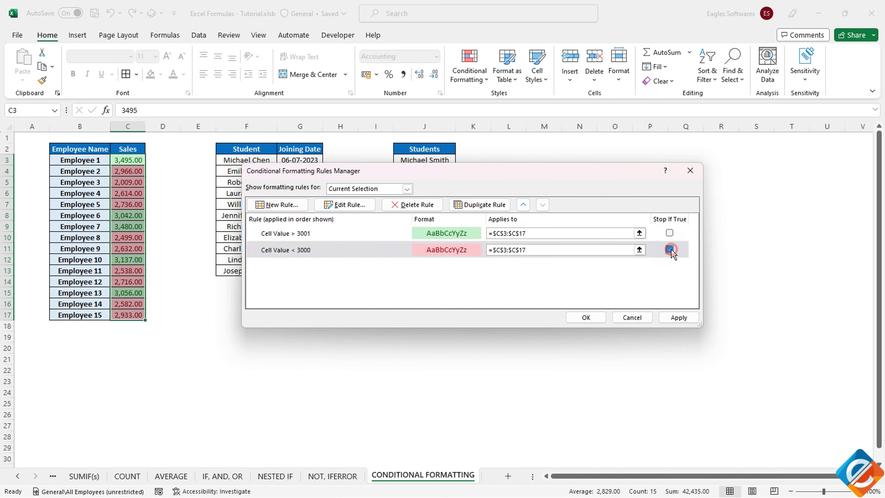
click(670, 249)
- Delete both sales rules in the Rules Manager and cancel the pending changes
click(414, 205)
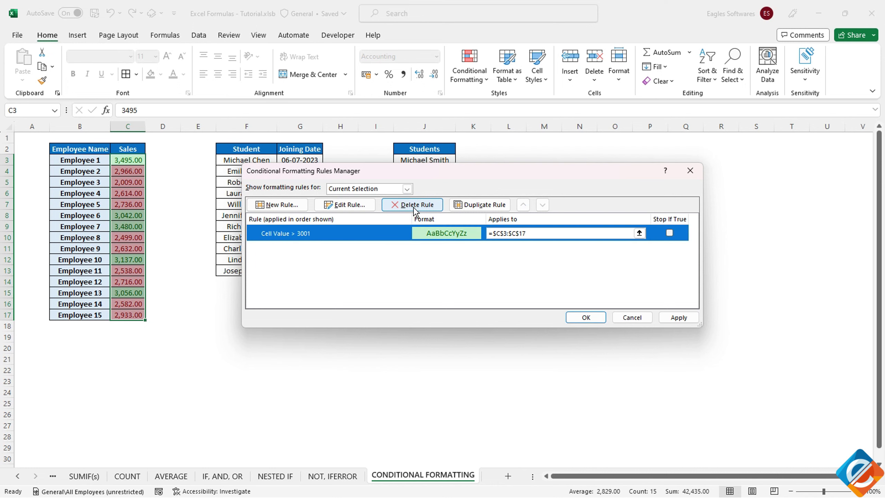
click(414, 209)
click(624, 318)
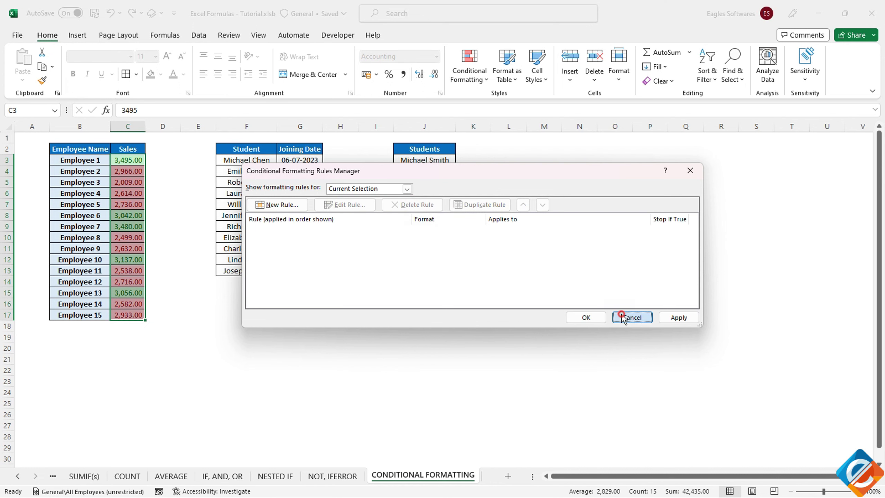
- Clear the conditional formatting rules from the selected sales values in C3:C17
click(479, 81)
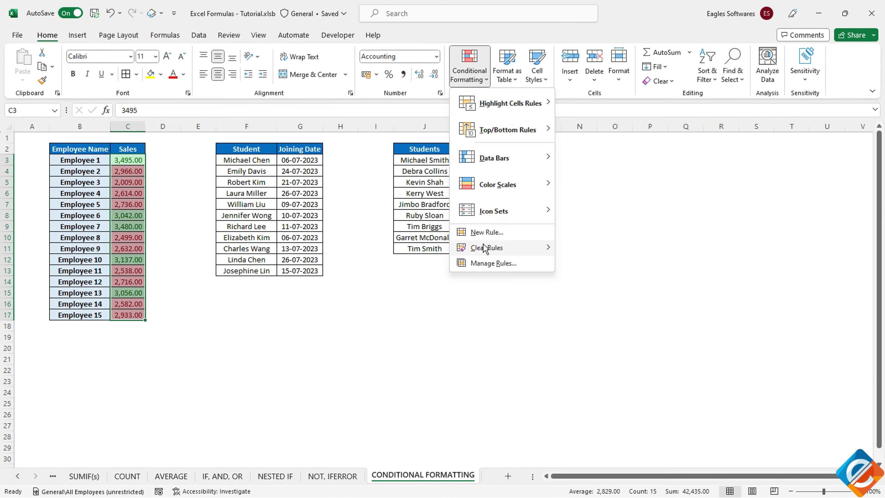
mouse_move(484, 249)
click(615, 251)
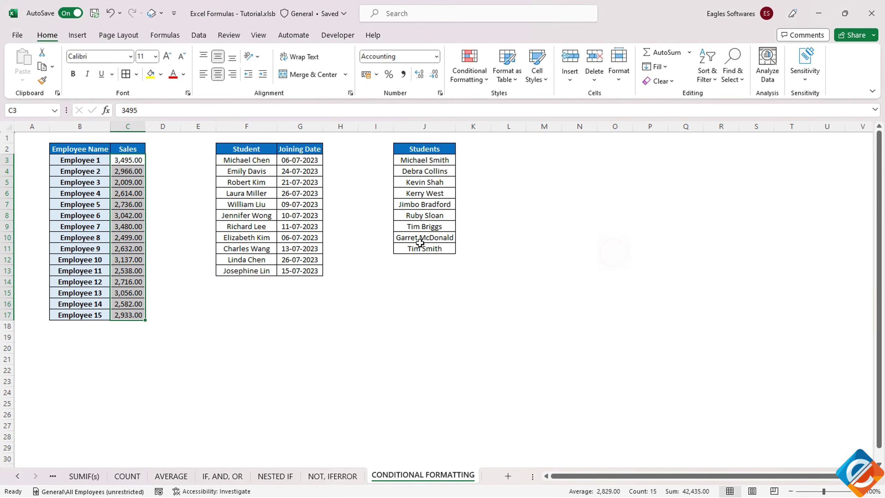
- Try a Between highlight rule on the sales values in C3:C17
click(99, 149)
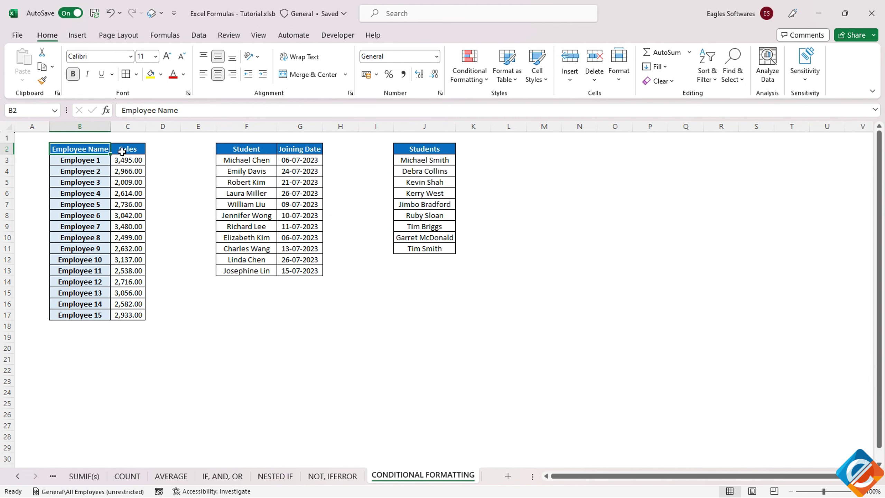
drag(126, 160, 125, 314)
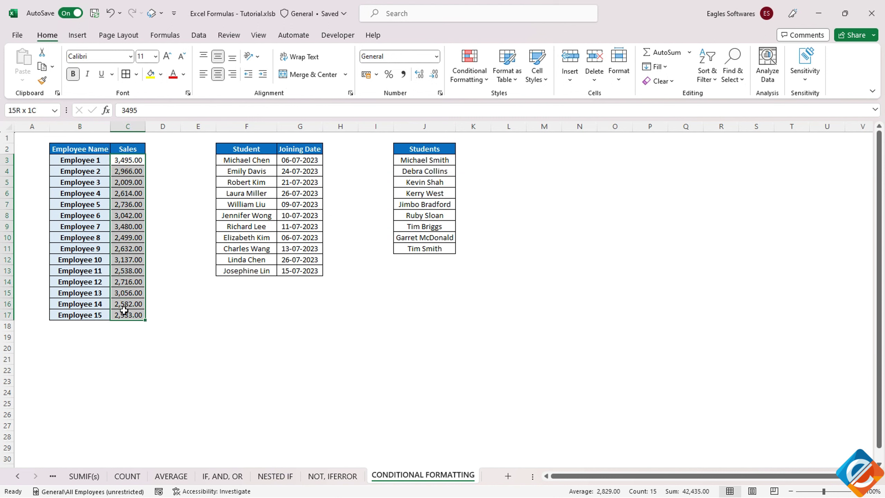
click(469, 70)
mouse_move(501, 108)
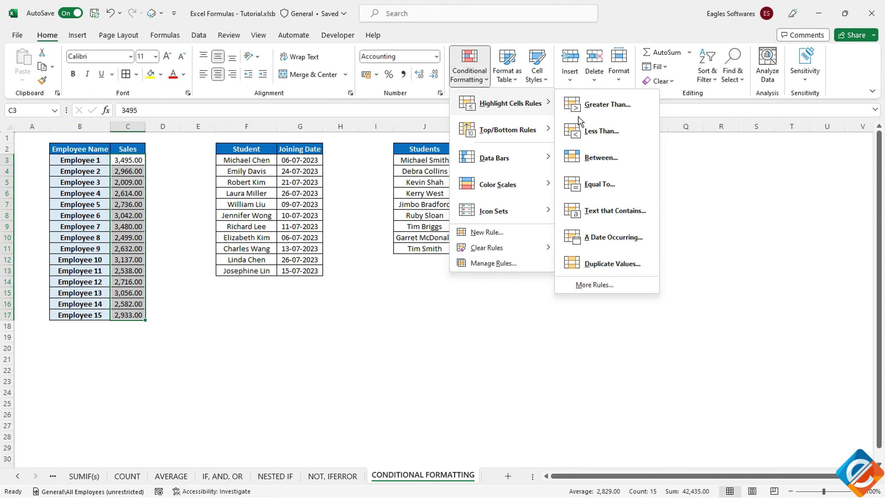
click(619, 164)
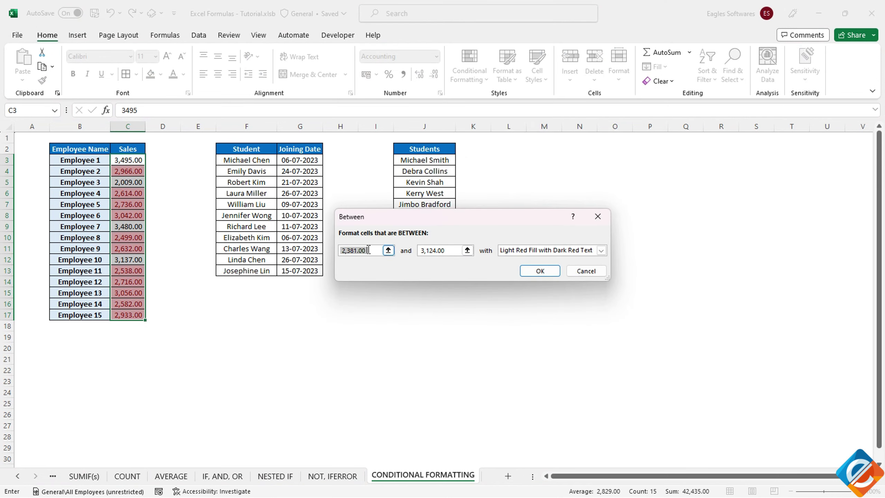
click(447, 250)
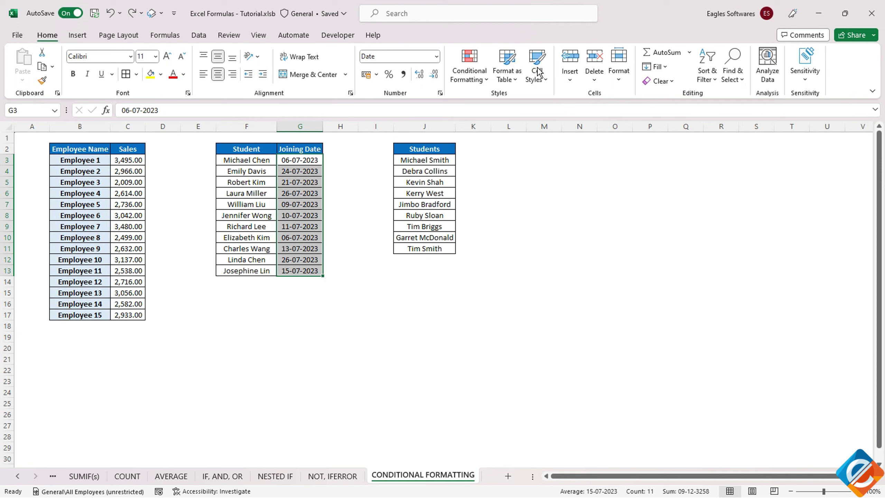
- Set up an A Date Occurring rule on joining dates G3:G13 for In the last 7 days with Green Fill with Dark Green Text
click(487, 80)
mouse_move(497, 110)
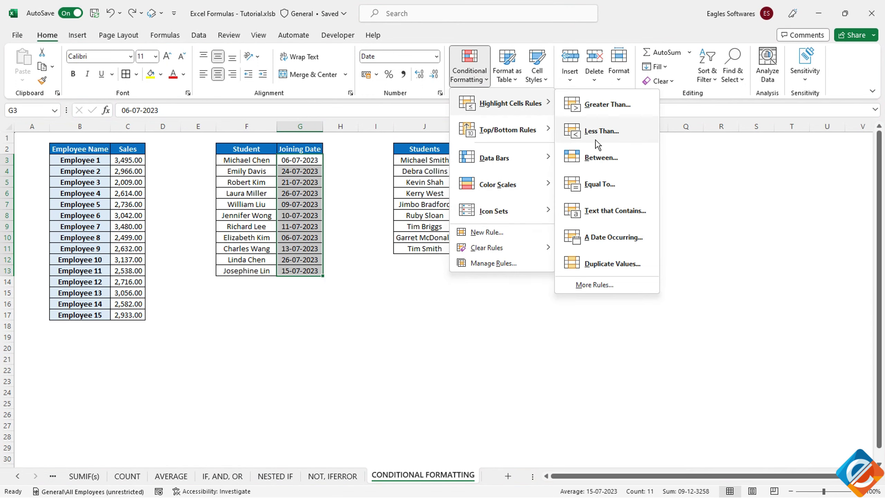
click(635, 244)
click(432, 238)
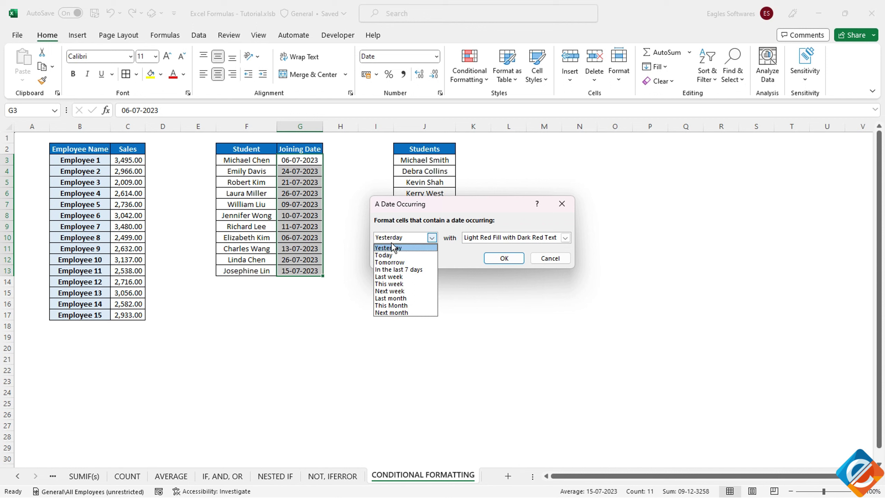
click(398, 270)
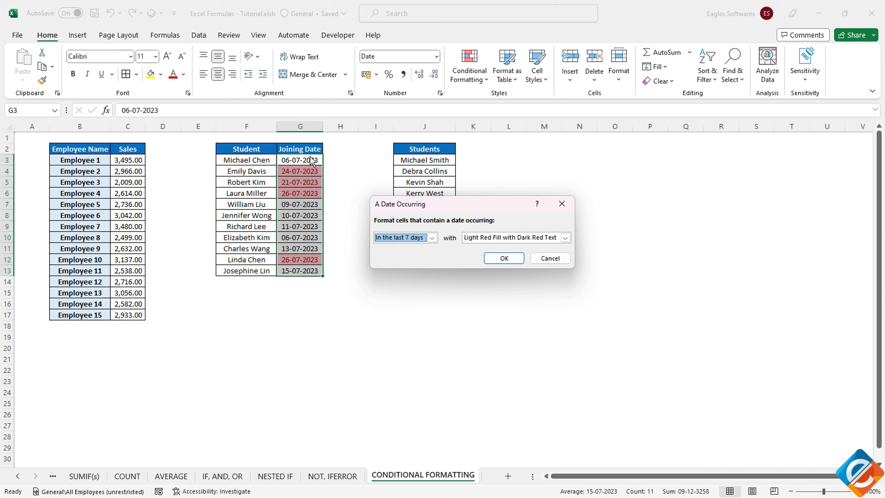
click(481, 237)
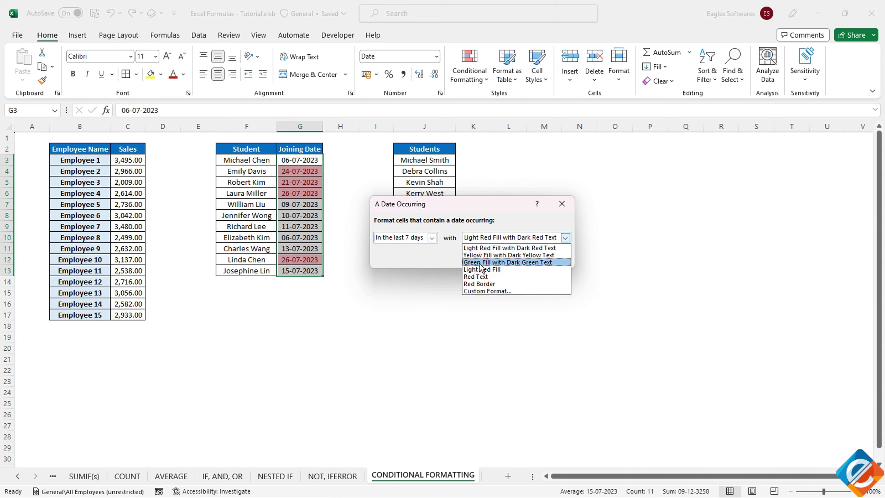
click(476, 277)
click(487, 241)
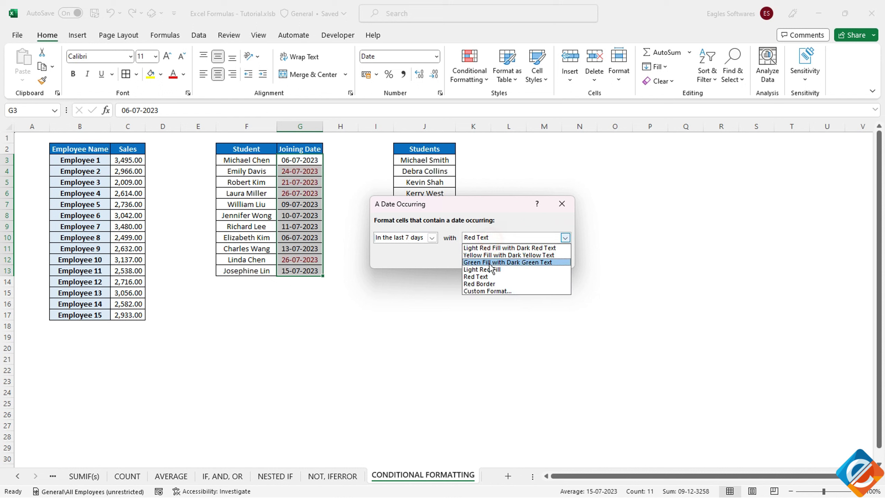
click(485, 260)
- Try the periods This week, Next week, Last month and This Month in the joining-date rule
click(432, 238)
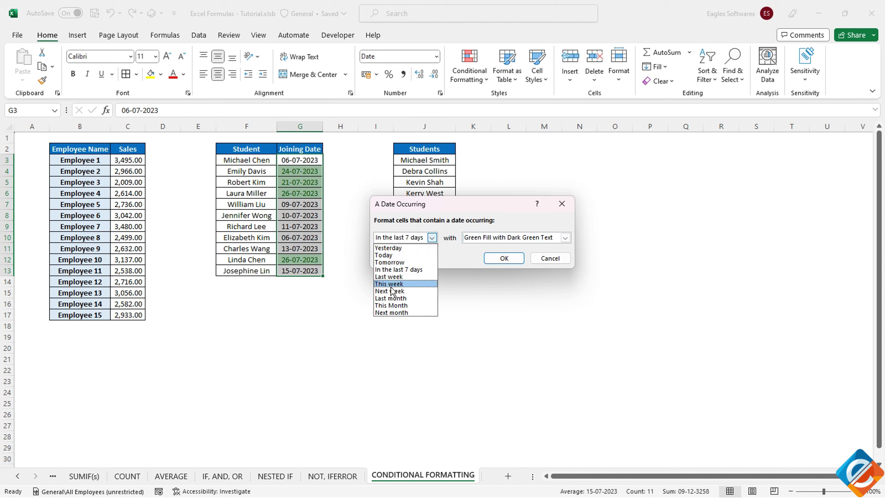
click(390, 285)
click(432, 238)
click(406, 291)
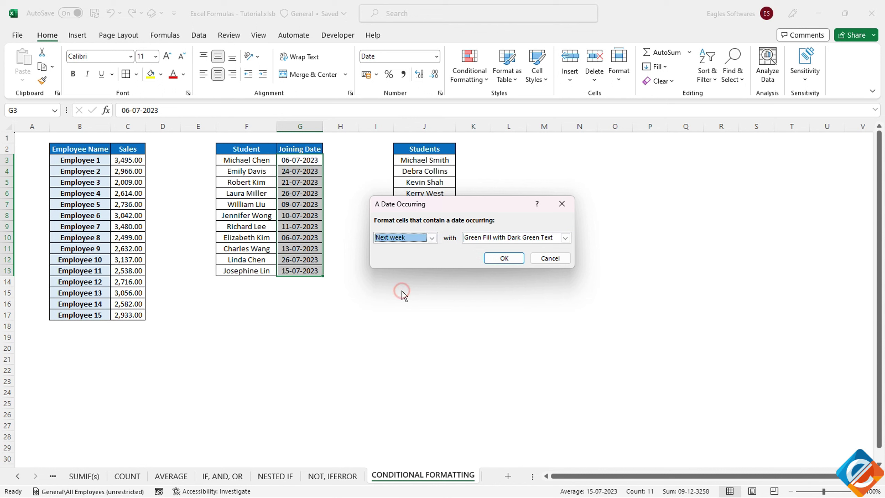
click(432, 237)
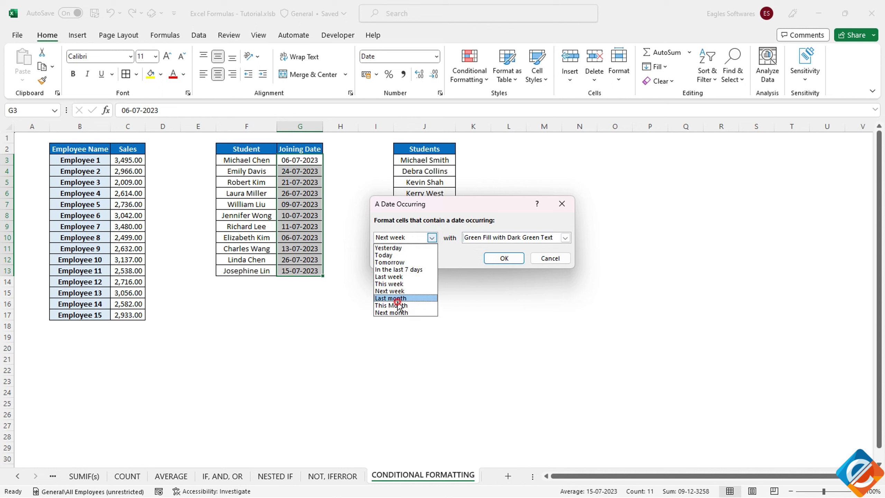
click(398, 298)
click(432, 238)
click(393, 306)
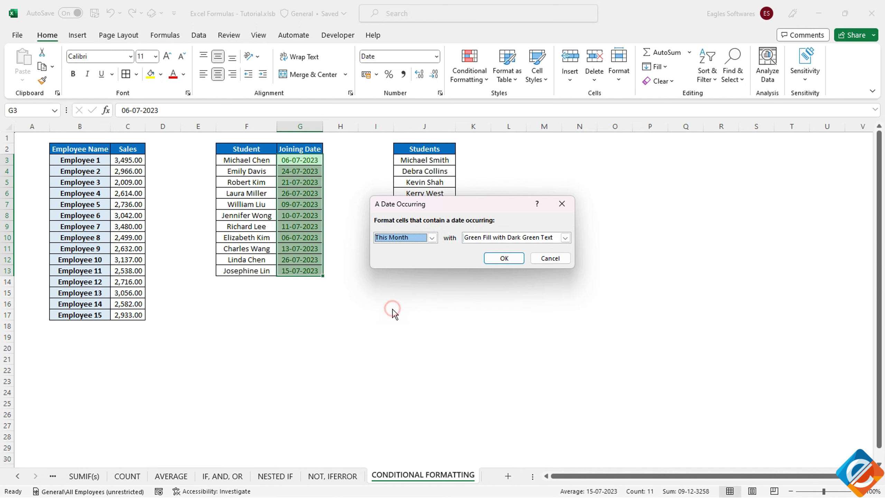
- Set the date rule's period to In the last 7 days and apply it to the joining dates
click(432, 237)
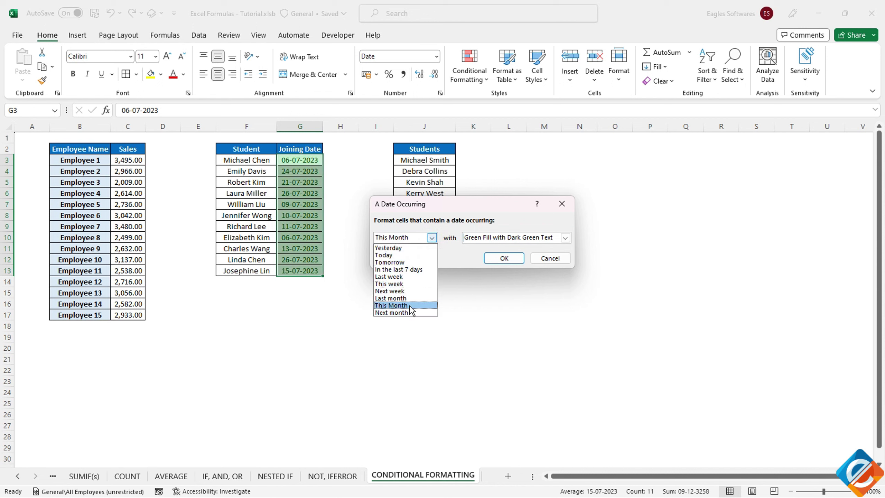
click(415, 270)
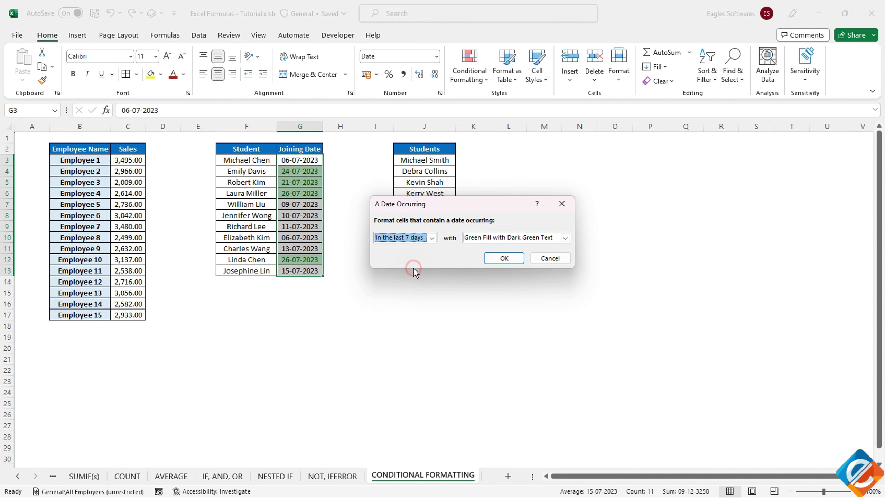
click(508, 258)
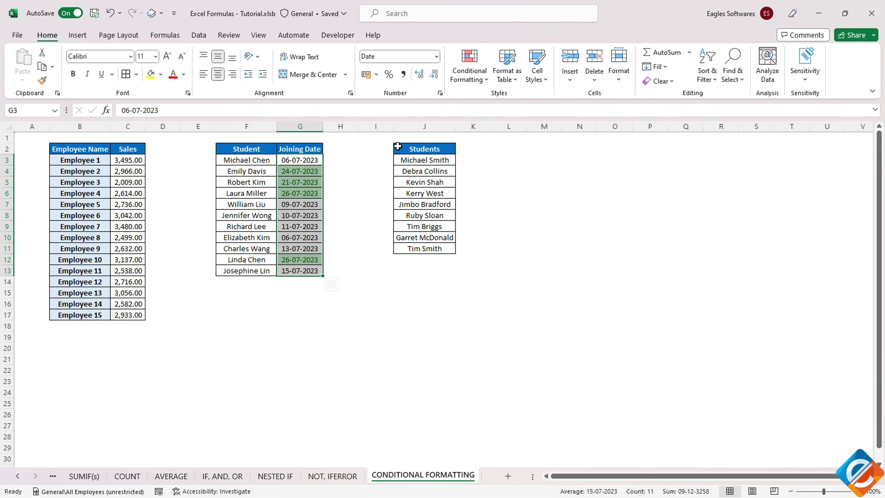
- Add a second date rule to the joining dates that highlights This Month with Light Red Fill with Dark Red Text
click(469, 66)
mouse_move(505, 103)
click(606, 237)
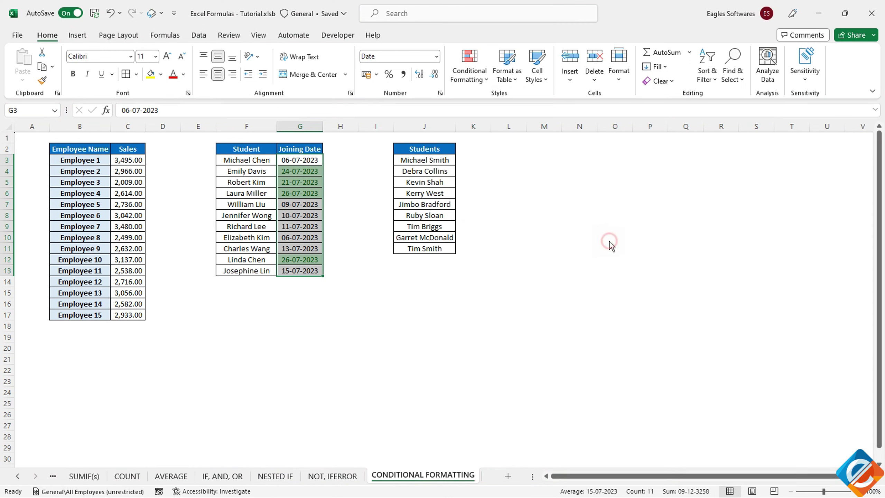
click(432, 238)
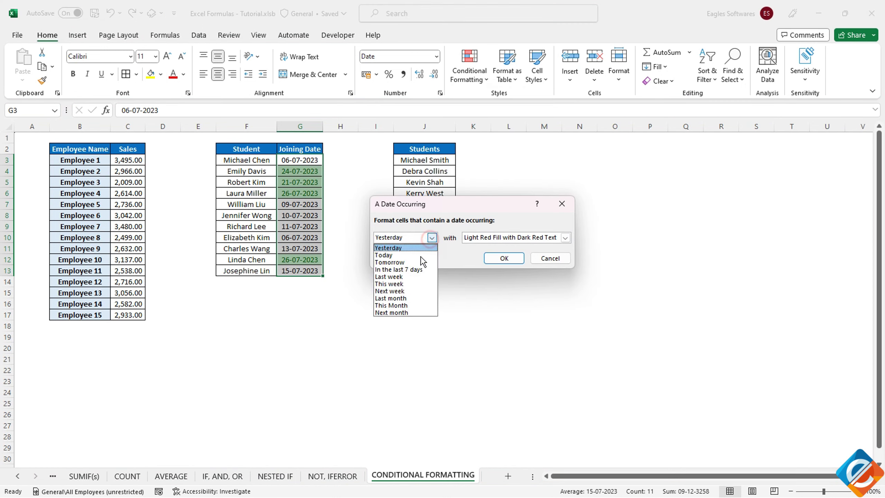
click(393, 299)
click(479, 242)
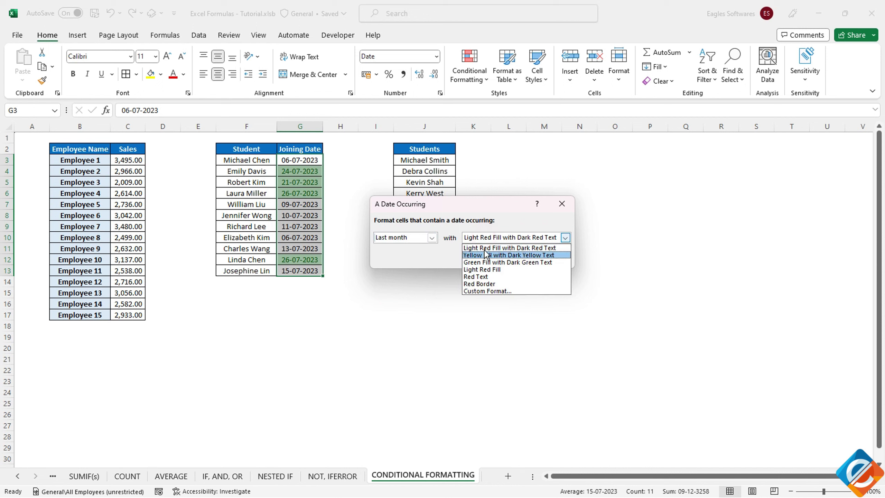
click(484, 248)
click(432, 238)
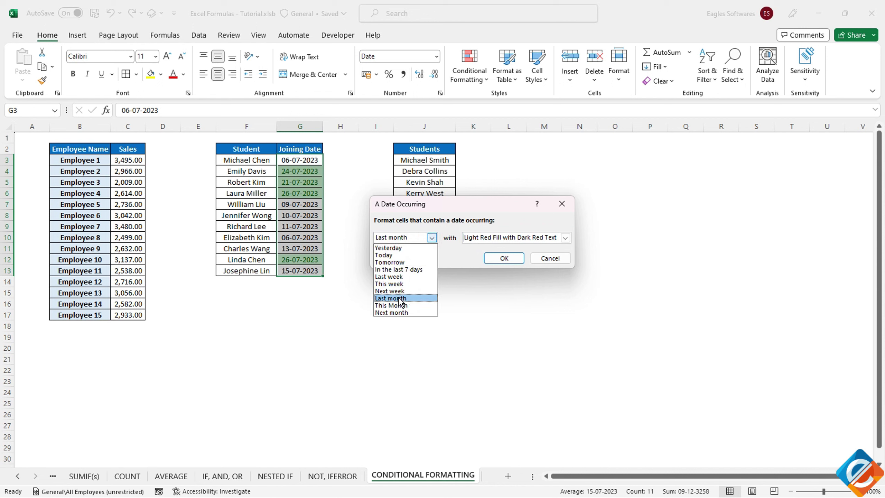
click(396, 305)
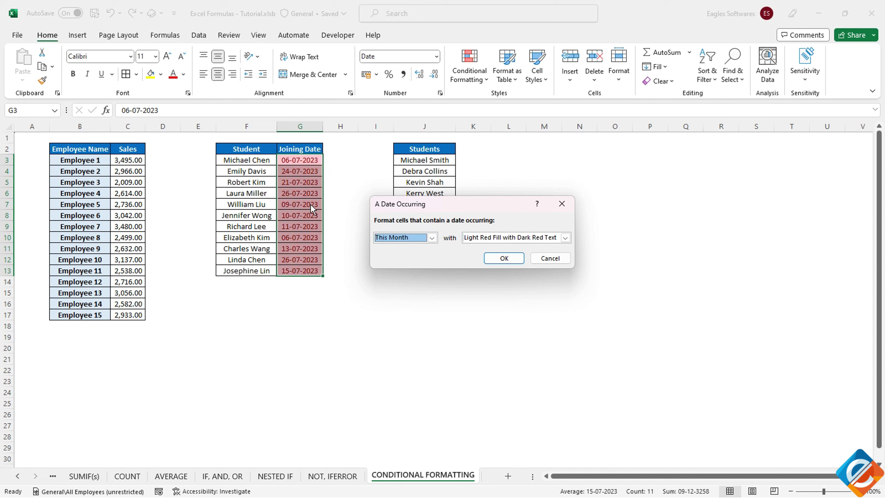
click(504, 258)
- Open the Rules Manager for the joining dates, move the This month rule below Last 7 days, and apply the order
click(484, 80)
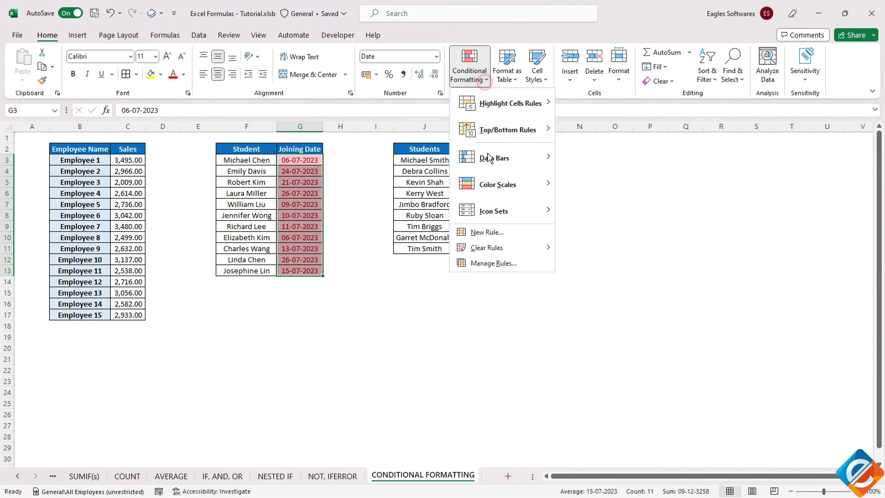
click(485, 263)
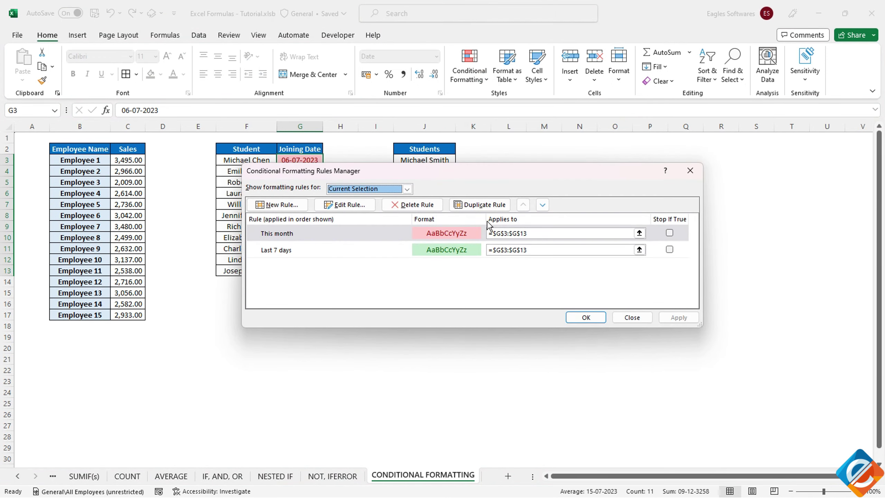
click(543, 204)
drag(551, 177, 676, 237)
click(806, 380)
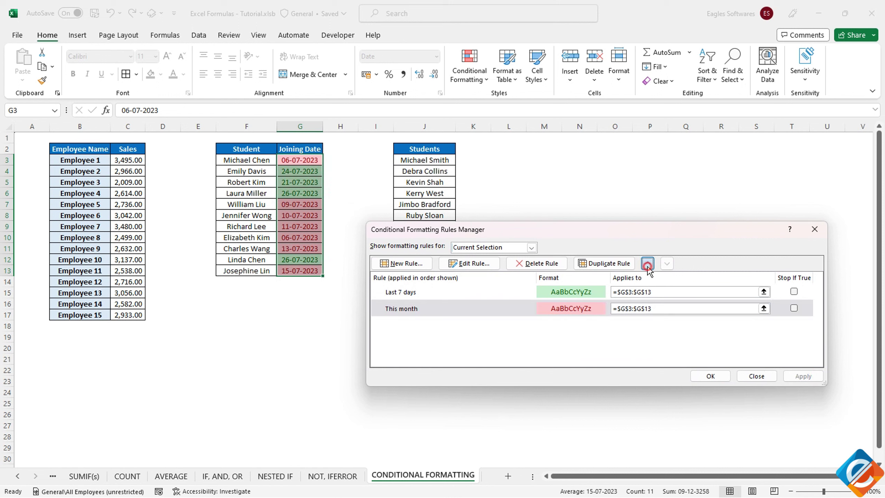
- Apply the rule order with This month first, and reapply it with Last 7 days moved back above it
click(648, 263)
click(801, 375)
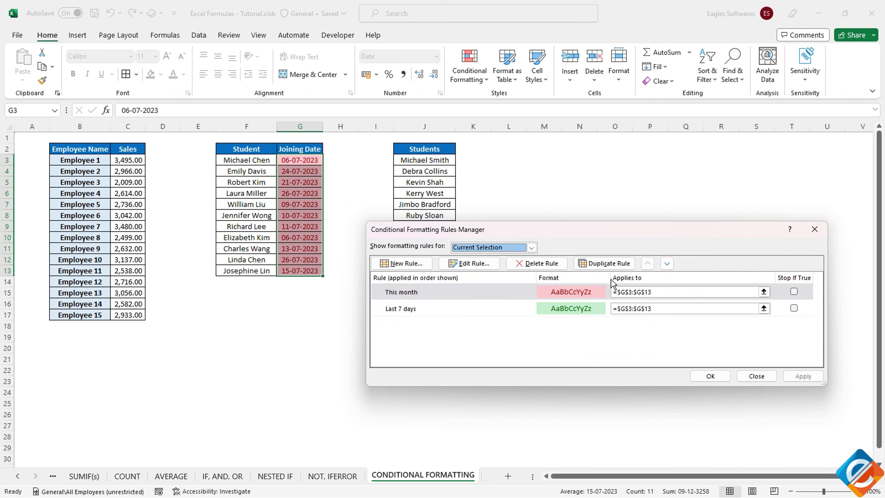
click(489, 295)
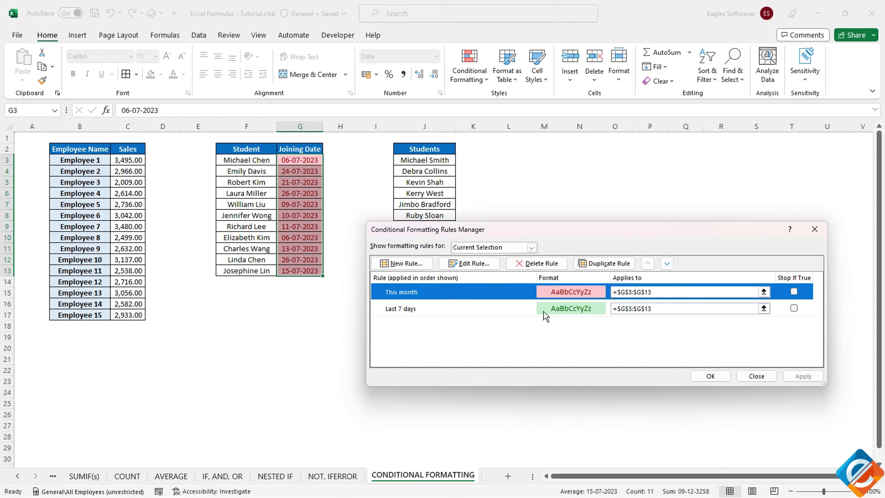
click(518, 307)
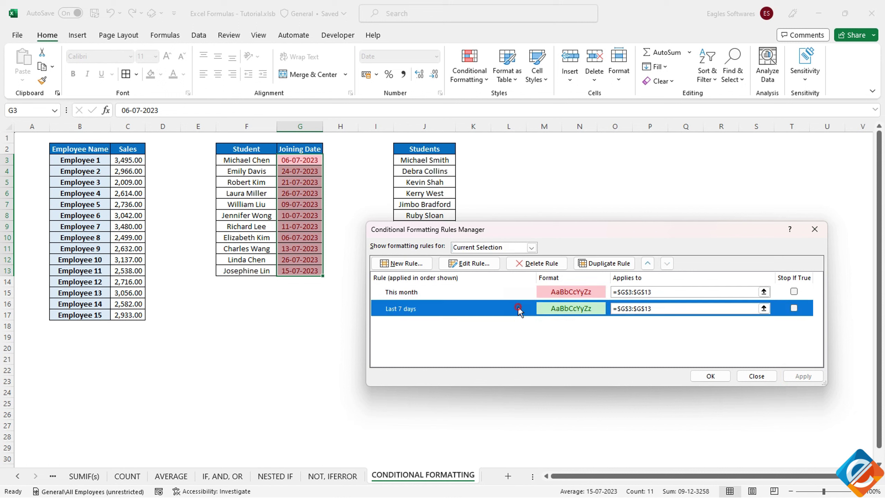
click(648, 263)
click(803, 376)
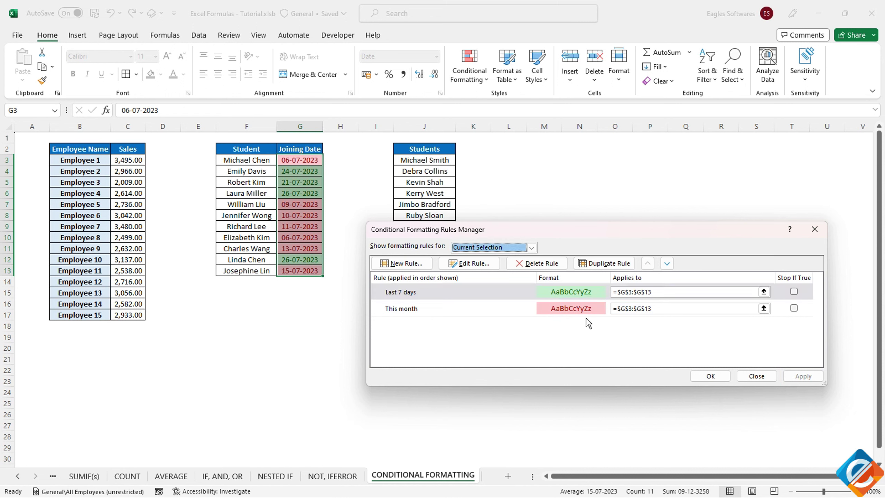
- Delete both joining-date rules, apply the deletion, and close the Rules Manager
click(550, 265)
click(550, 266)
click(803, 376)
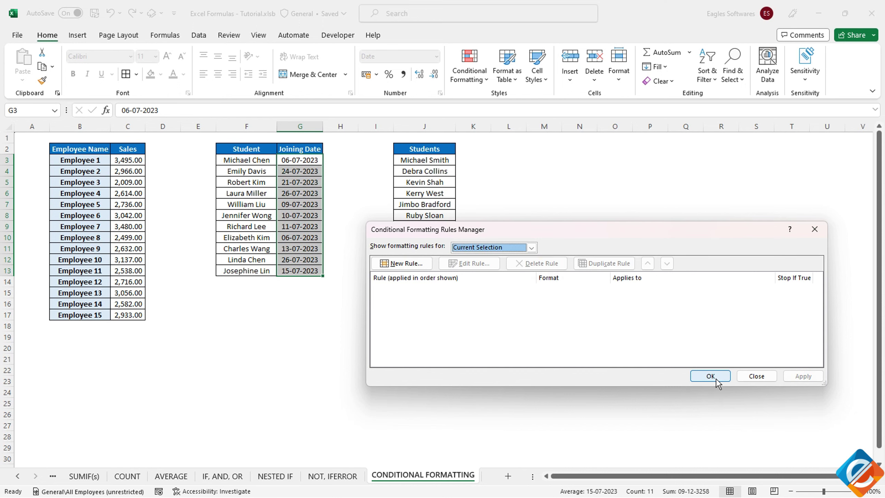
click(711, 376)
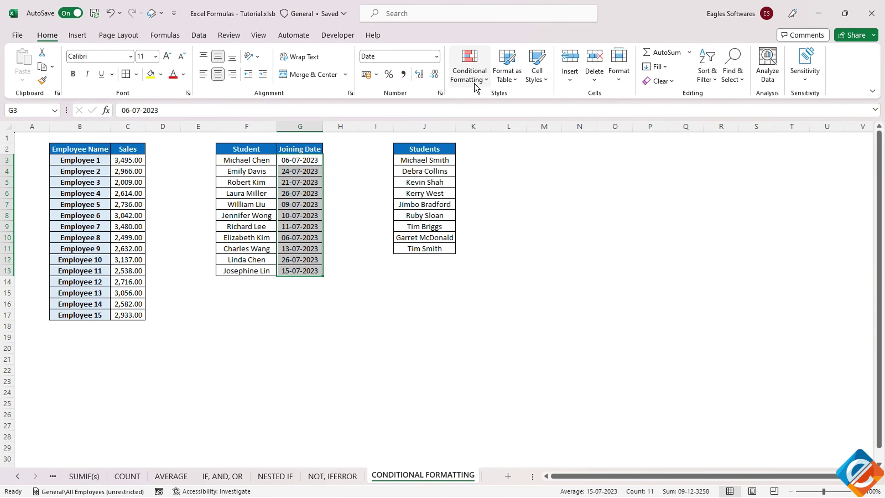
- Highlight joining dates that fall in the last 7 days with Yellow Fill with Dark Yellow Text
click(474, 83)
mouse_move(483, 103)
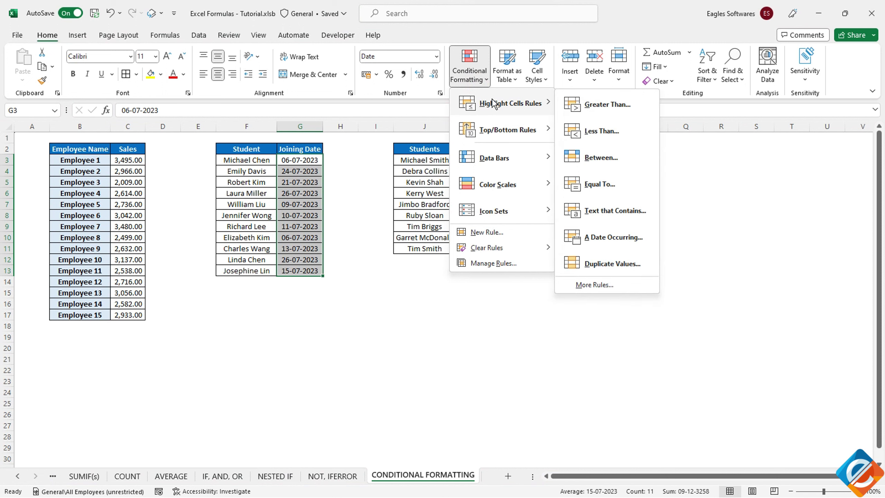
click(612, 235)
click(530, 295)
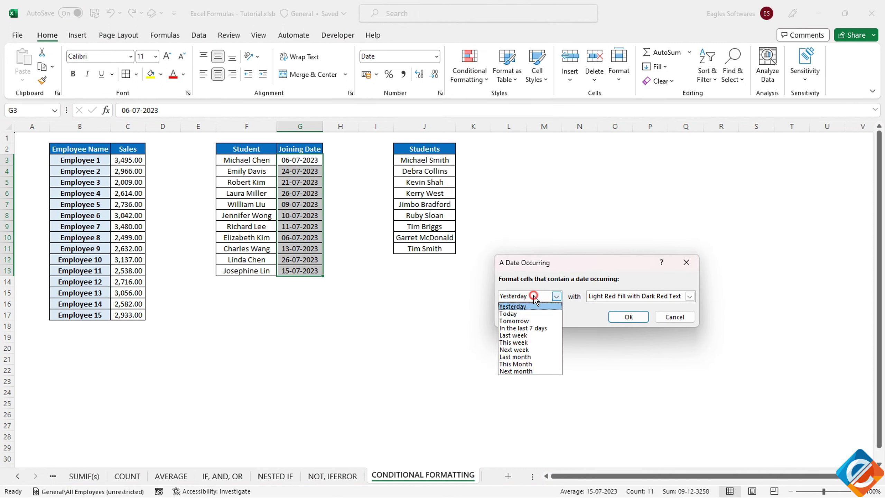
click(524, 328)
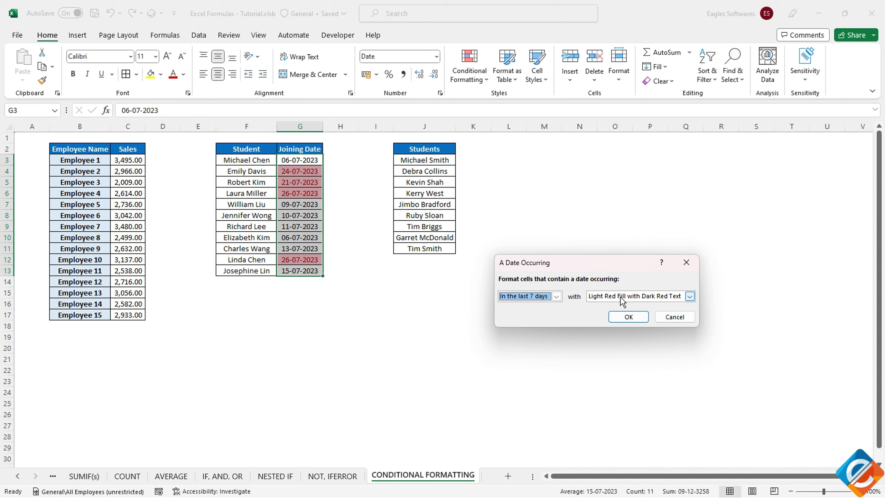
click(617, 296)
click(614, 314)
click(630, 318)
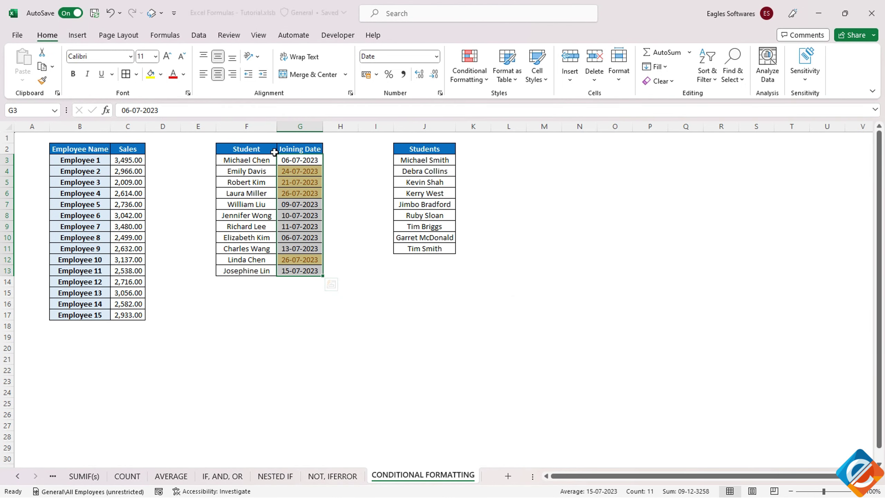
click(258, 149)
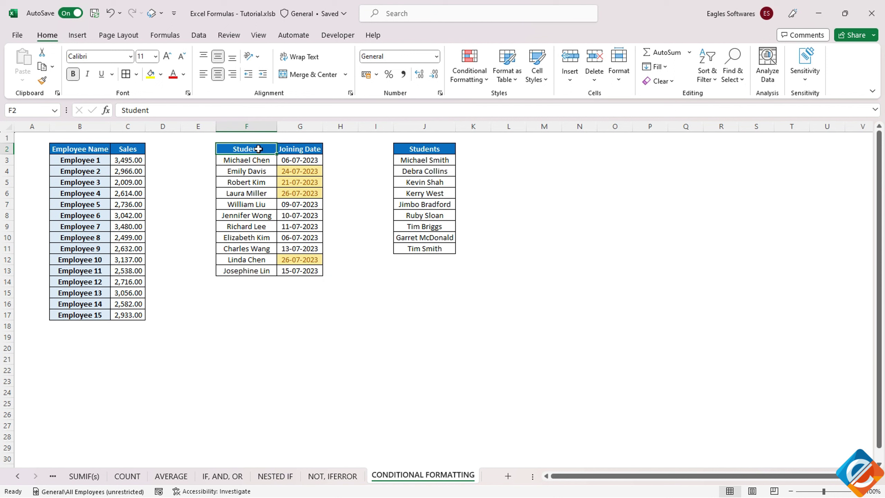
- Add a Duplicate Values rule to the Students names in J3:J11 with Light Red Fill with Dark Red Text
click(409, 152)
drag(416, 165, 407, 247)
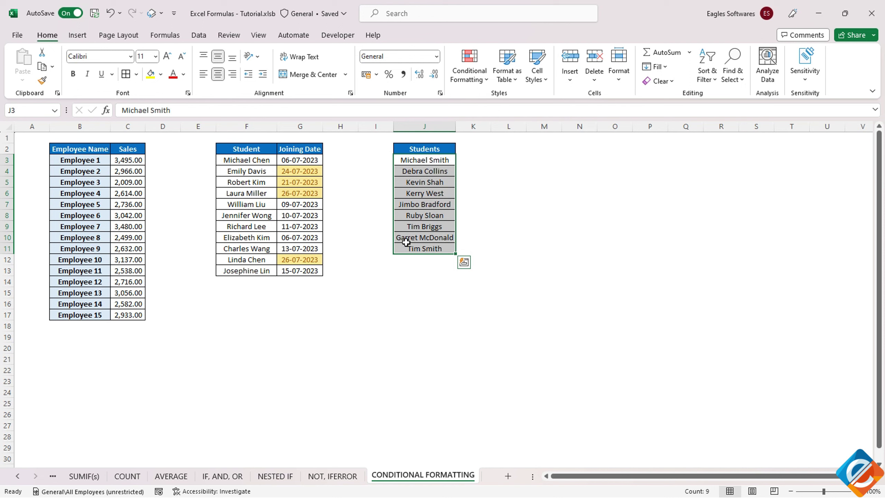
click(473, 78)
mouse_move(520, 102)
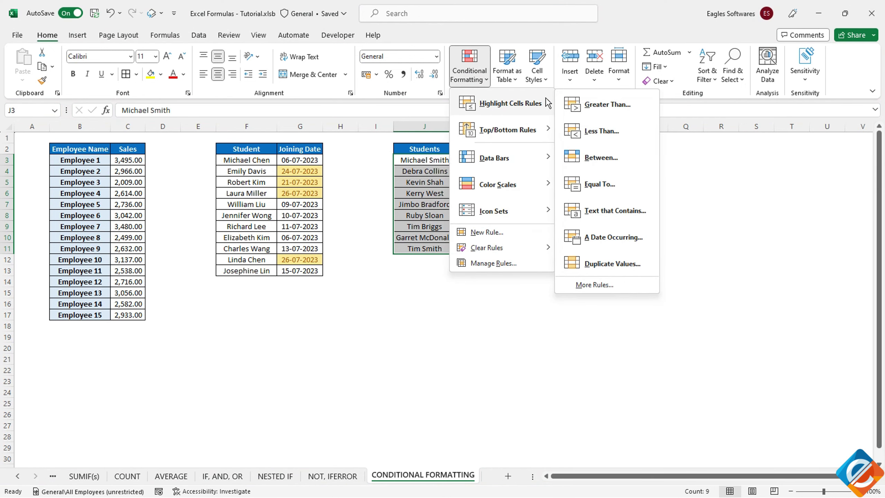
click(613, 264)
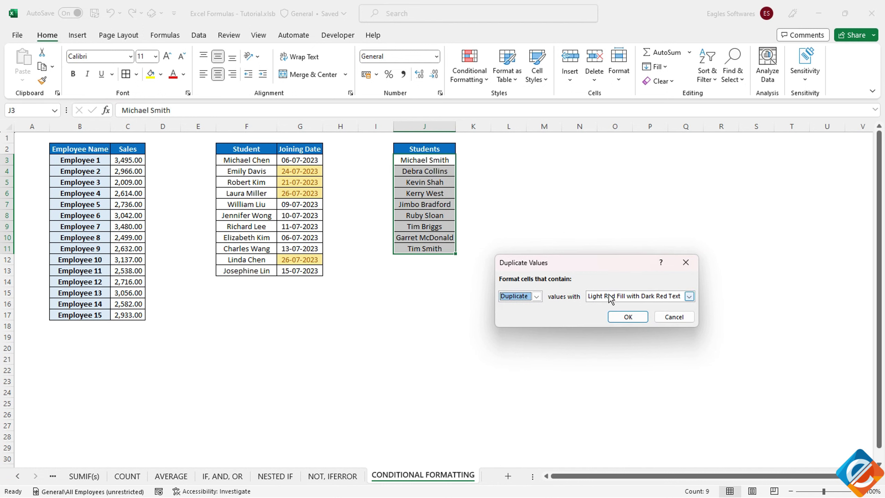
click(624, 316)
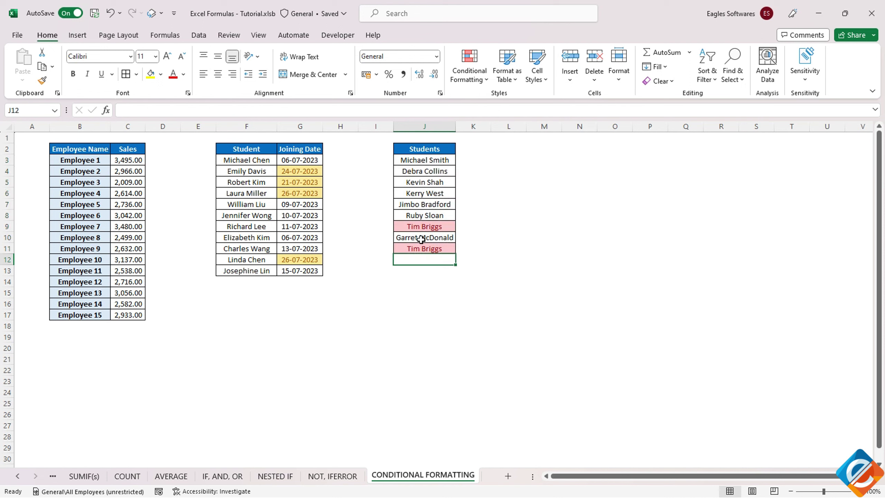
- Edit the Students duplicate-values rule to format unique values instead, and cancel the change in the Rules Manager
click(417, 239)
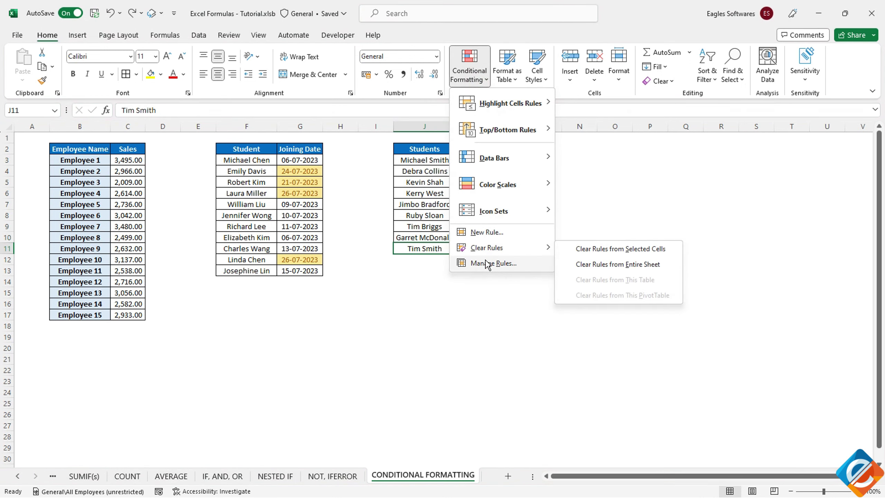
click(486, 260)
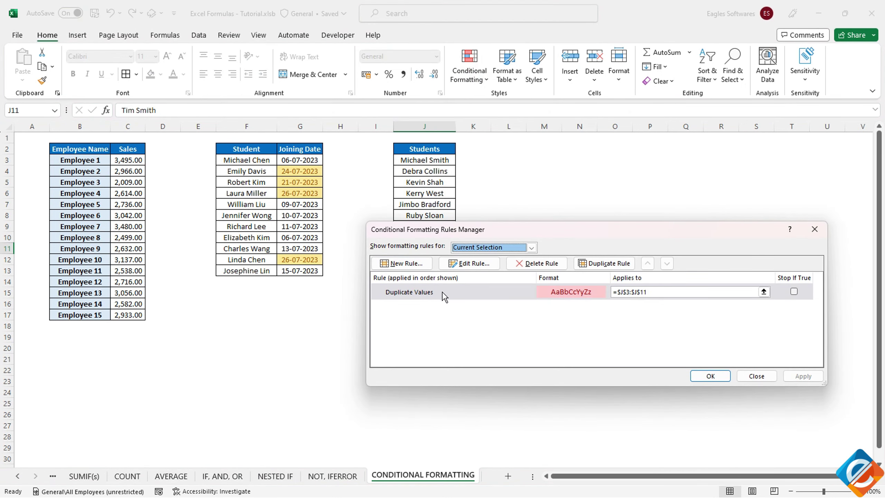
double_click(444, 295)
click(488, 335)
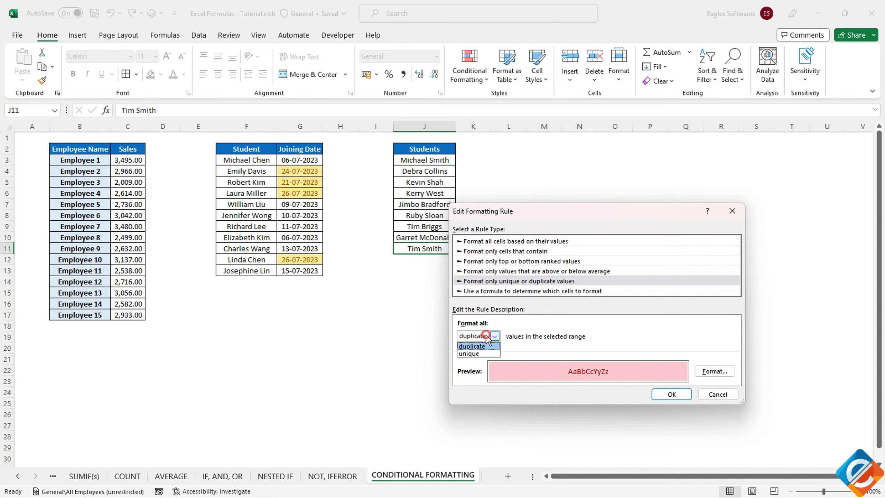
click(475, 354)
click(666, 393)
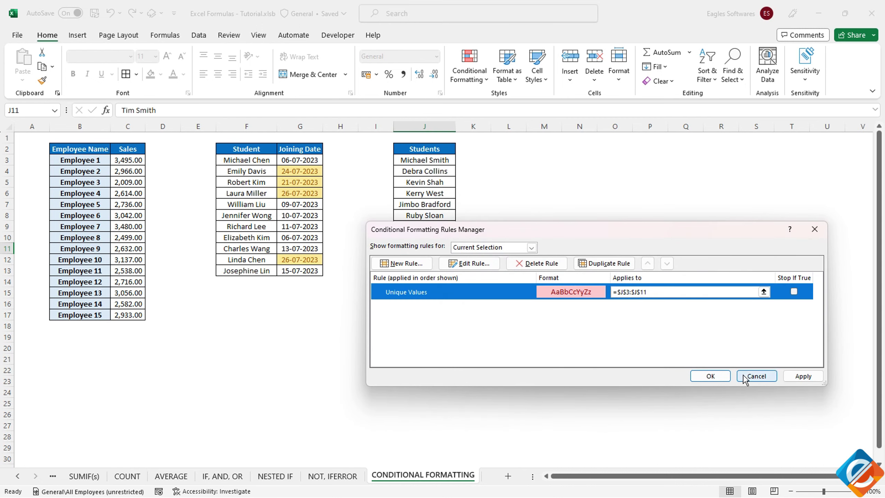
click(753, 376)
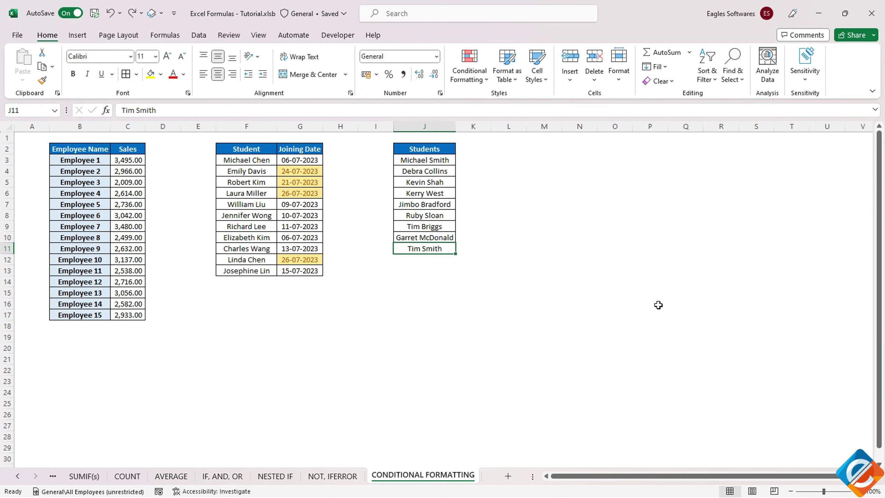
- Clear the conditional formatting rules from the entire sheet
click(469, 75)
mouse_move(523, 248)
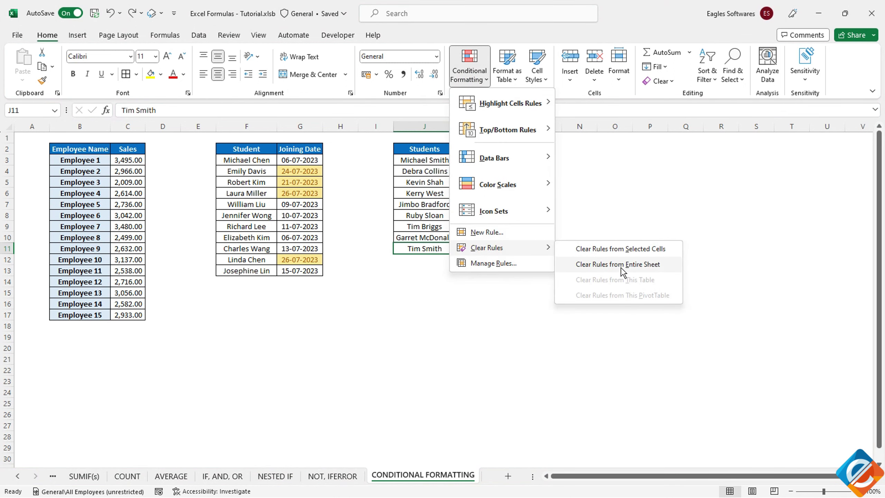
click(608, 264)
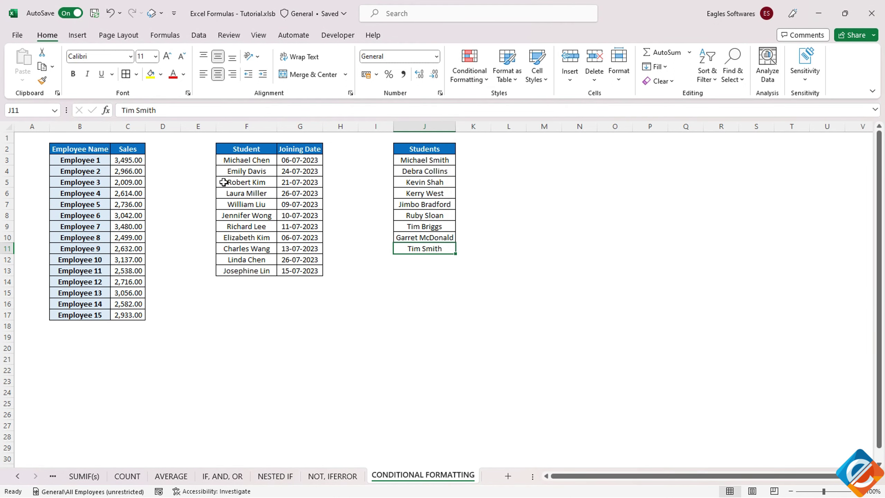
- Highlight Students names in J3:J11 that contain the first name from J9, using Green Fill with Dark Green Text
drag(422, 160, 422, 248)
click(470, 75)
mouse_move(511, 102)
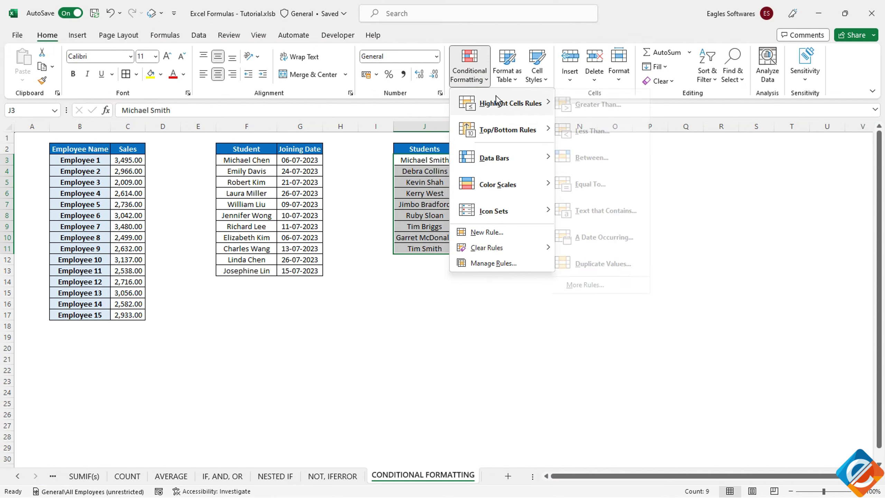
click(594, 209)
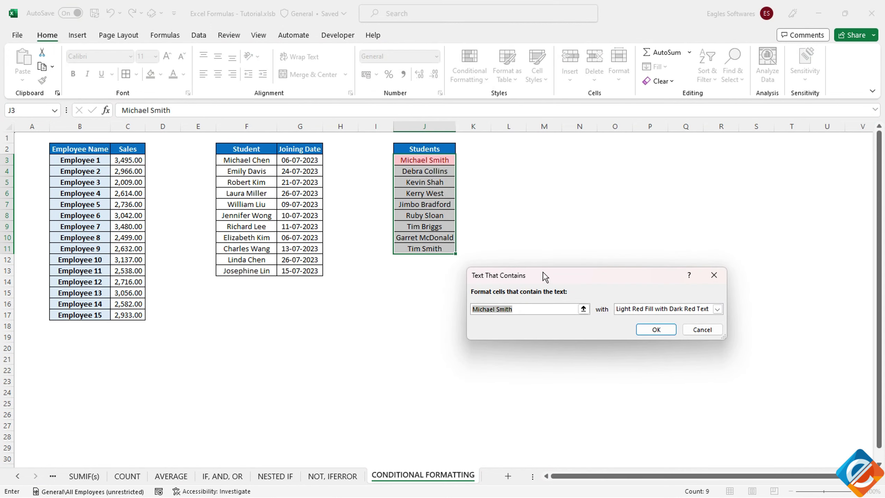
click(523, 309)
drag(520, 309, 459, 309)
text(Tim)
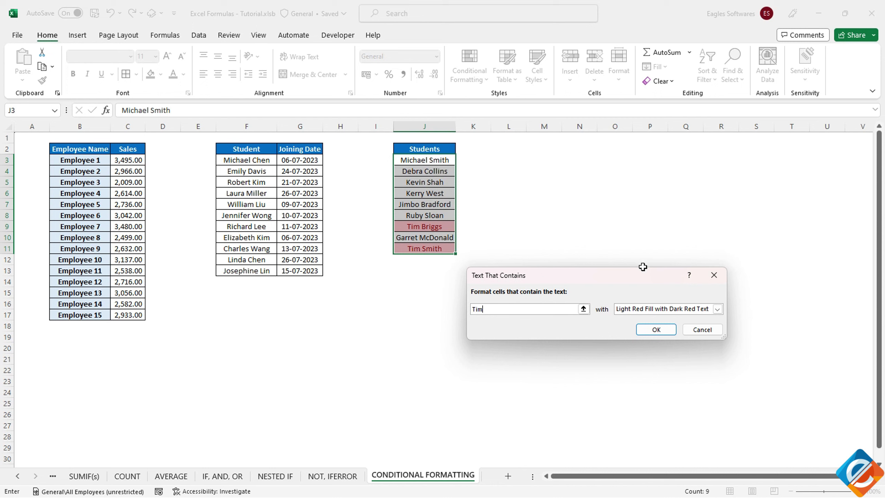
click(627, 309)
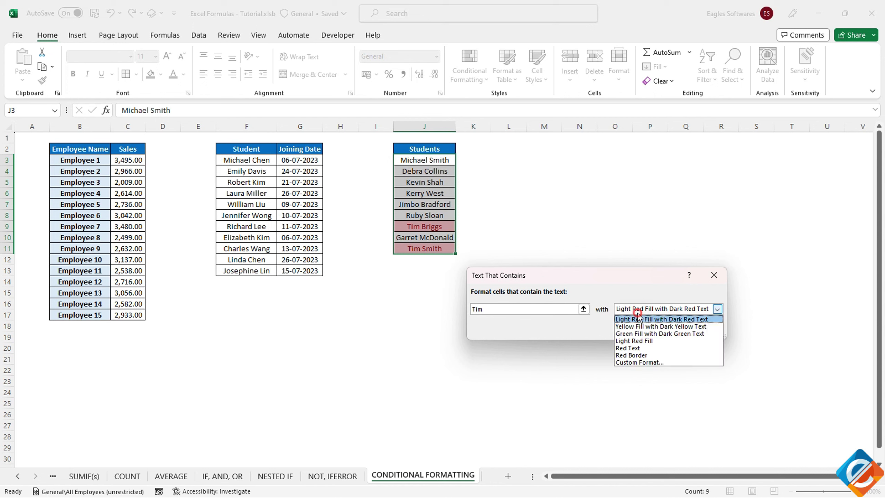
click(632, 334)
click(656, 331)
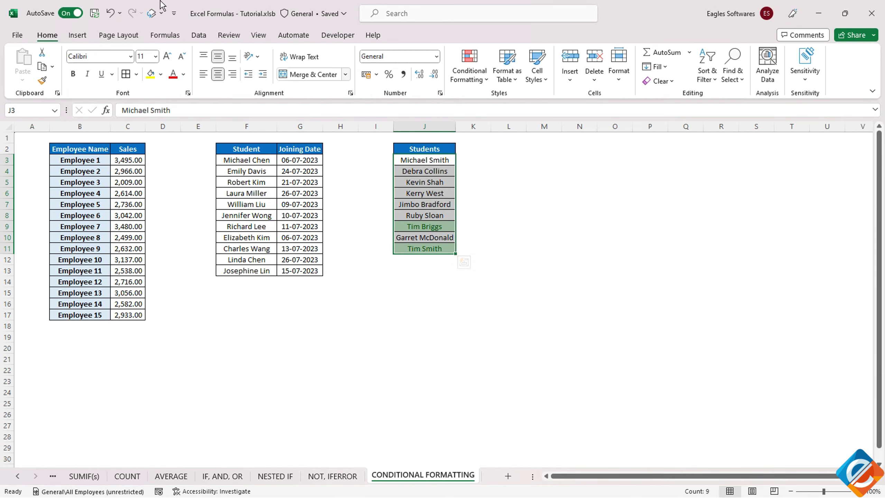
click(426, 215)
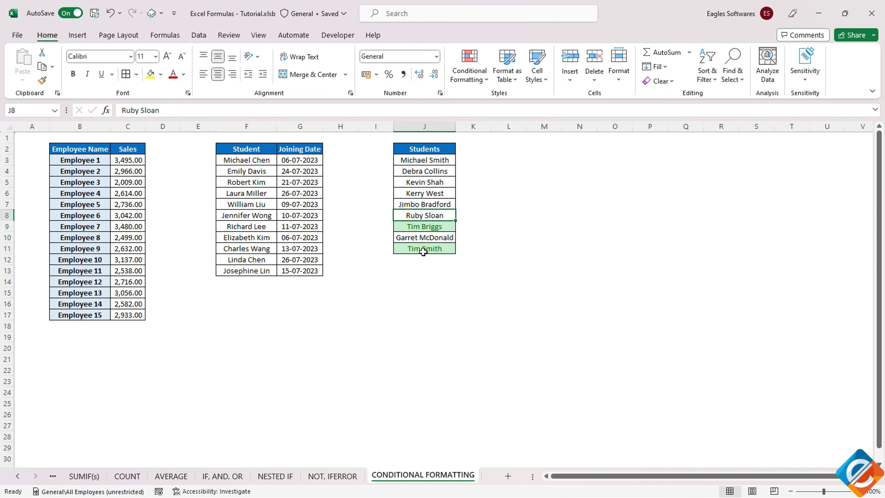
- Replace the name in J5 with one starting with the highlighted first name, and undo the entry
click(425, 183)
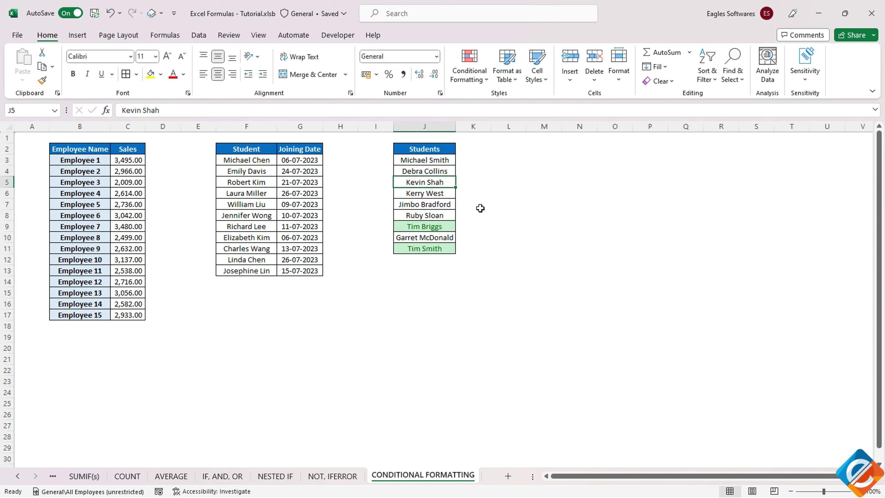
text(Tim Shah)
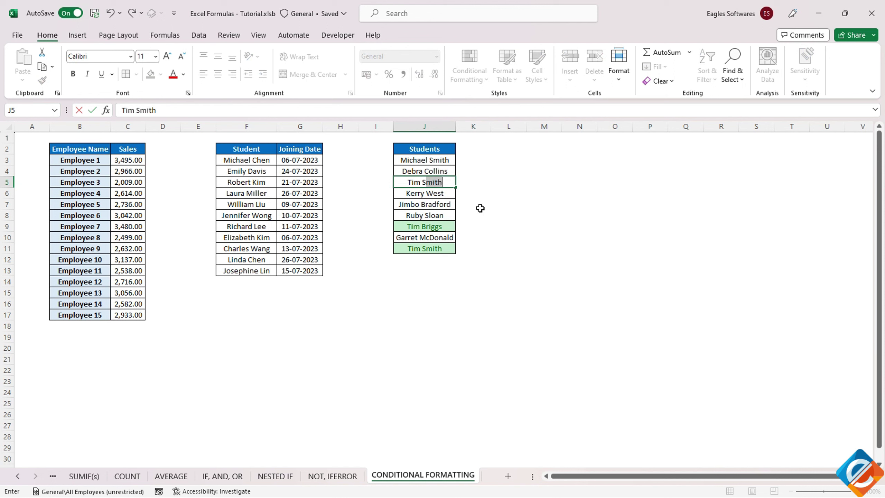
key(Return)
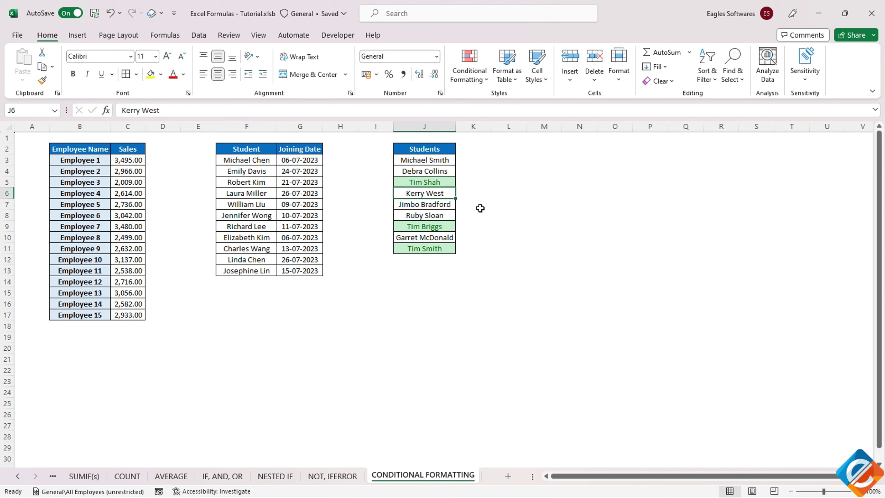
key(ctrl+z)
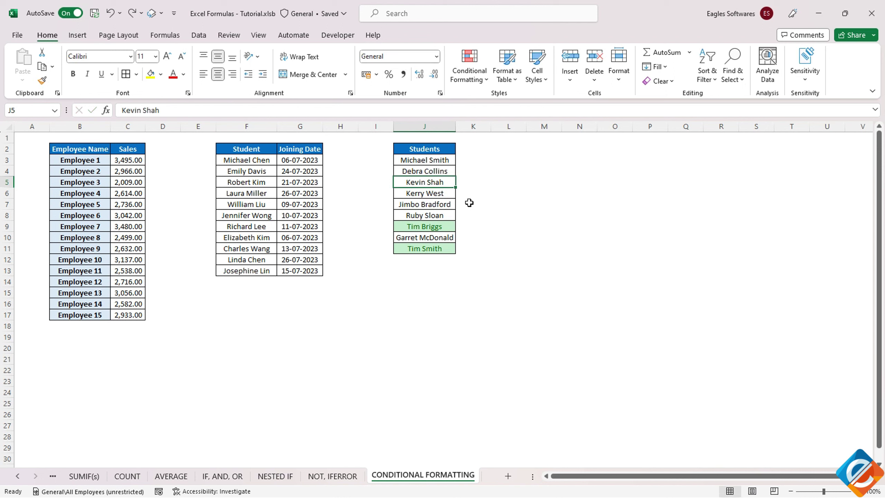
- Clear the conditional formatting rules from cell J3 only
key(Up)
key(Up)
click(469, 82)
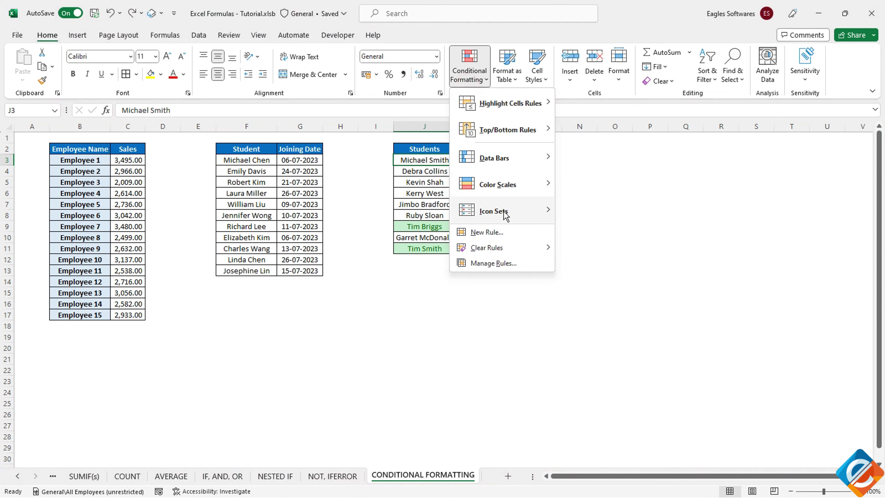
mouse_move(493, 248)
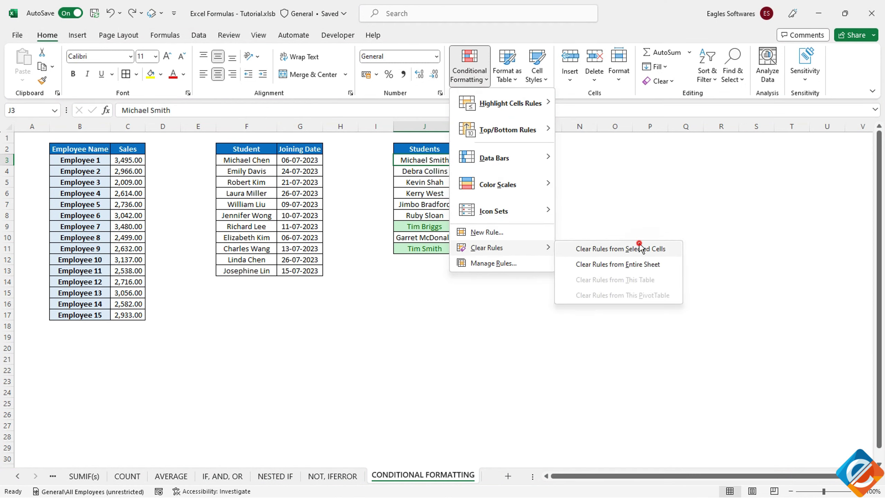
click(640, 248)
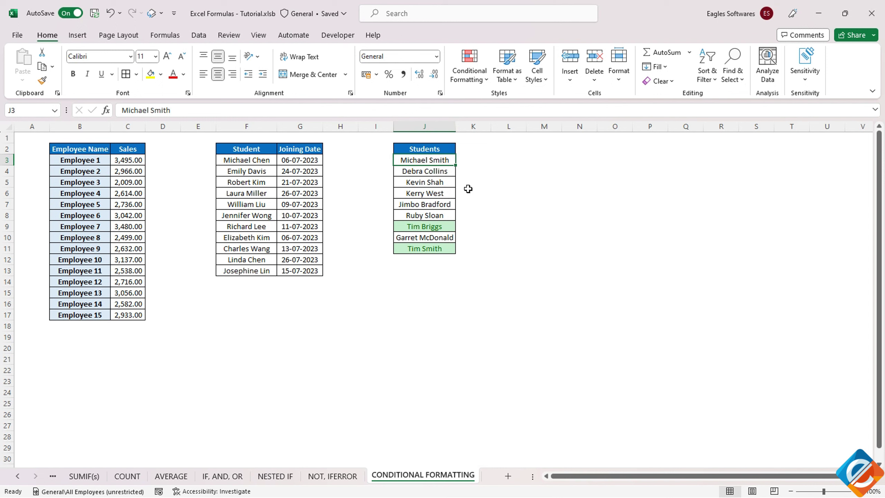
- Replace the student in J3 with the same full name as in J9
text(Tim Briggs)
key(Return)
key(Up)
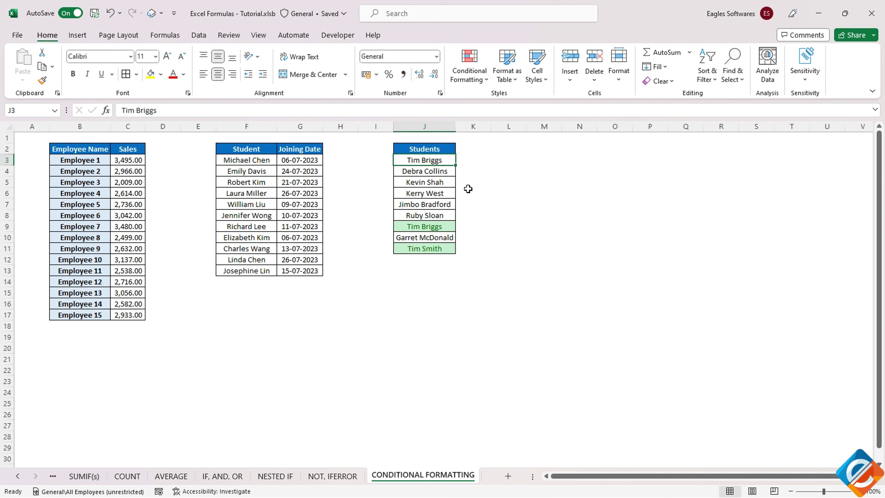
- Copy the formatting of J4 onto J3 with Format Painter
drag(434, 177, 450, 249)
click(414, 157)
click(436, 171)
click(42, 80)
click(411, 161)
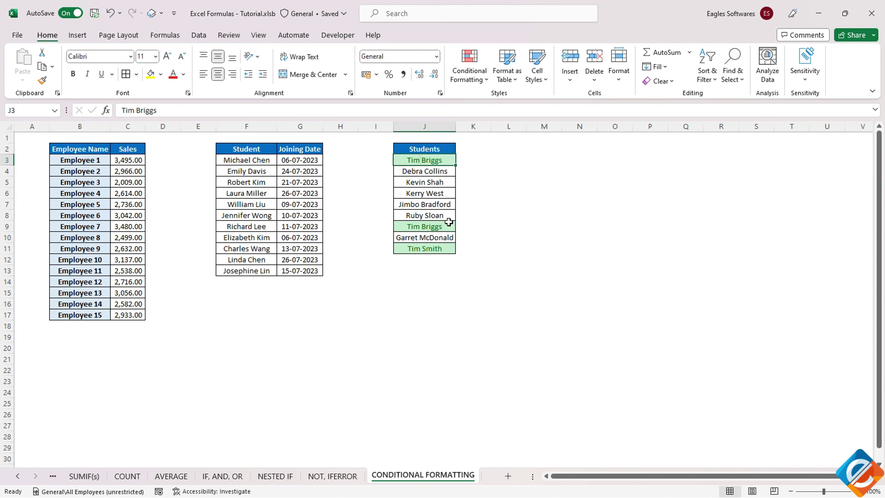
- Clear the conditional formatting rules from the Students names in J3:J11
drag(427, 162, 423, 248)
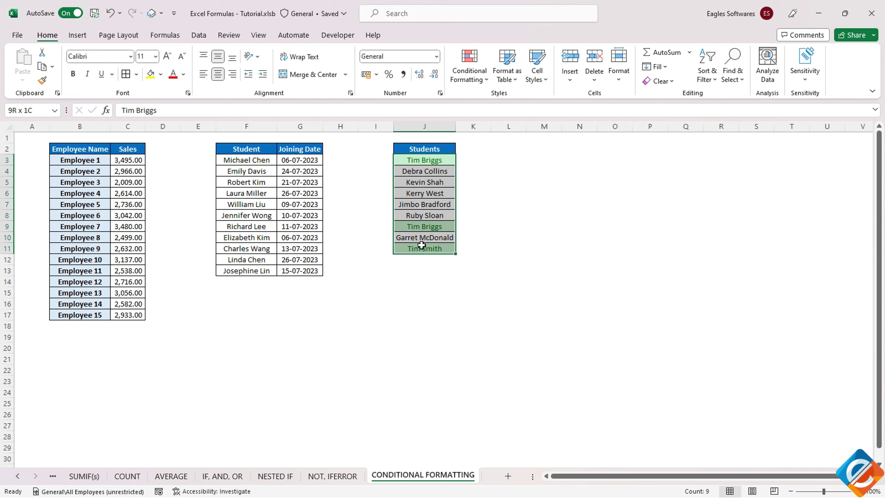
click(456, 87)
mouse_move(483, 250)
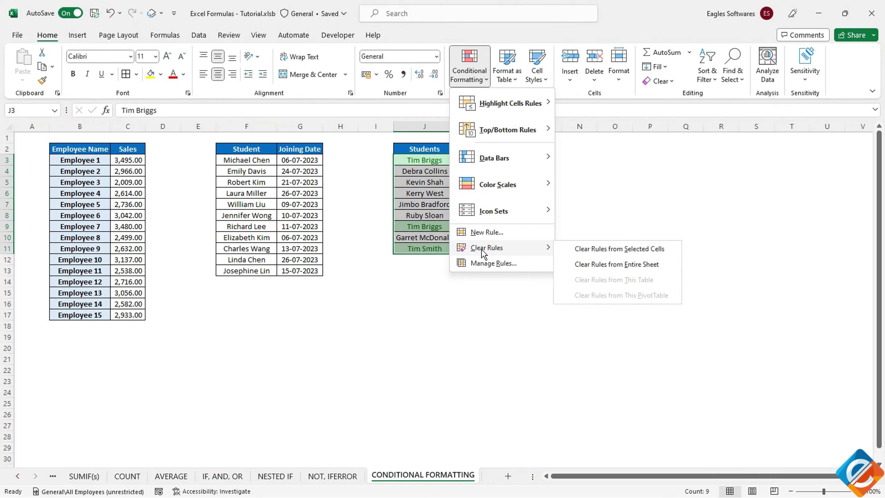
click(600, 251)
- Preview a Top 10 Items rule on the sales values C3:C17, trying counts of 5, 1 and 3, and cancel it
click(93, 148)
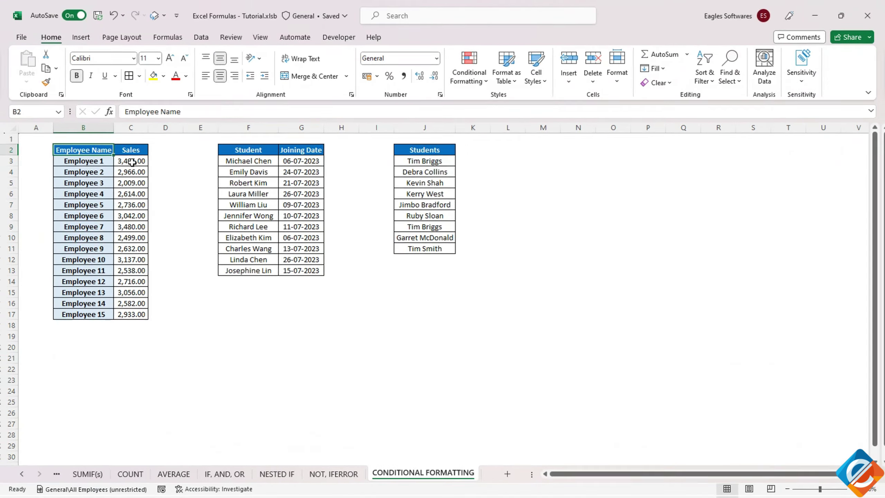
drag(123, 162, 118, 313)
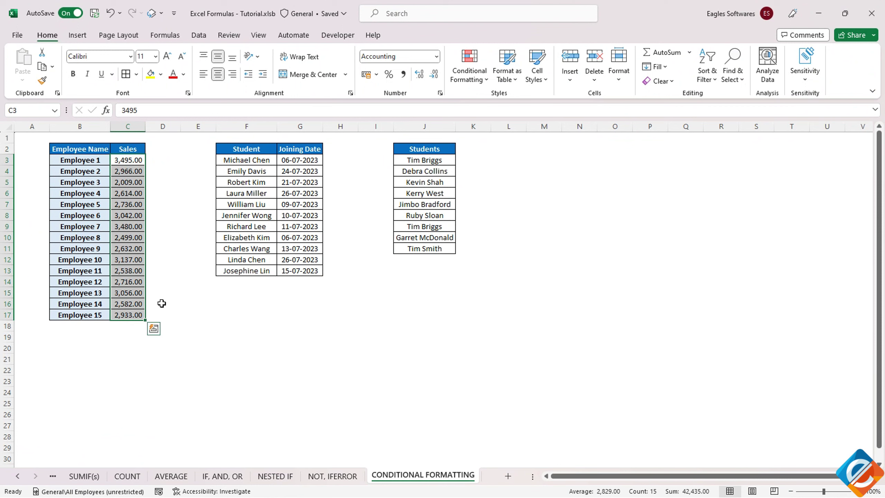
click(470, 66)
mouse_move(487, 139)
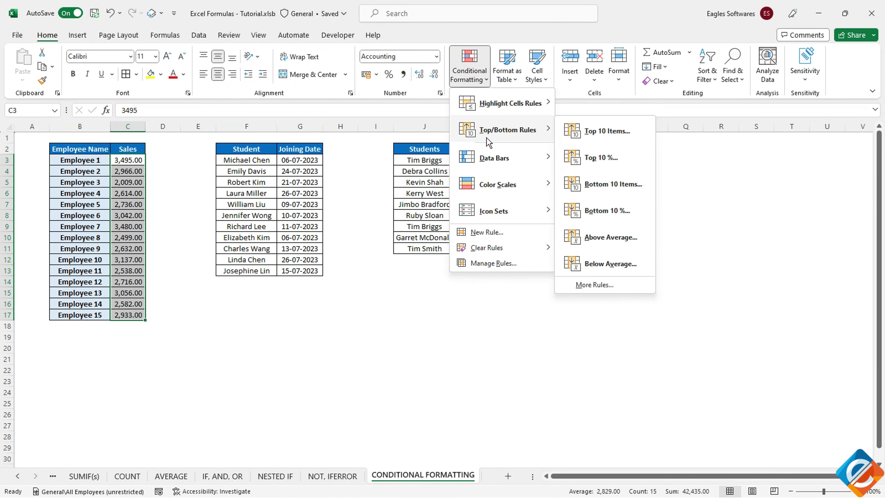
click(609, 137)
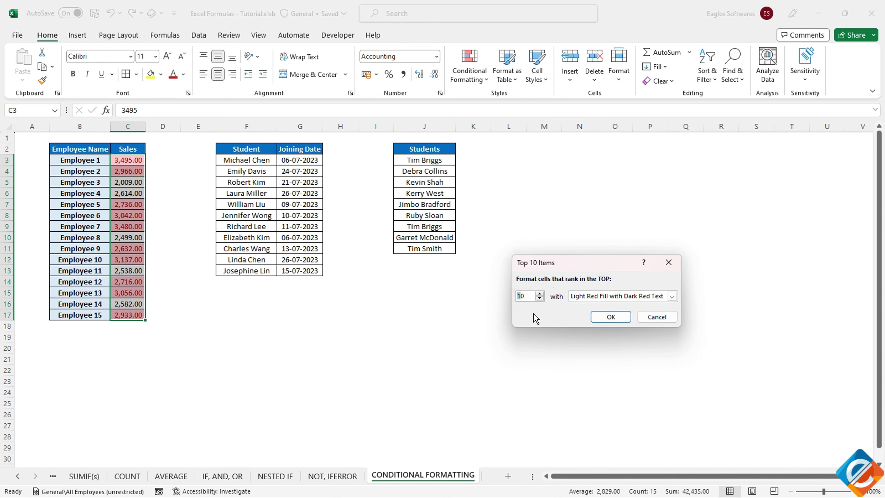
text(5)
key(Delete)
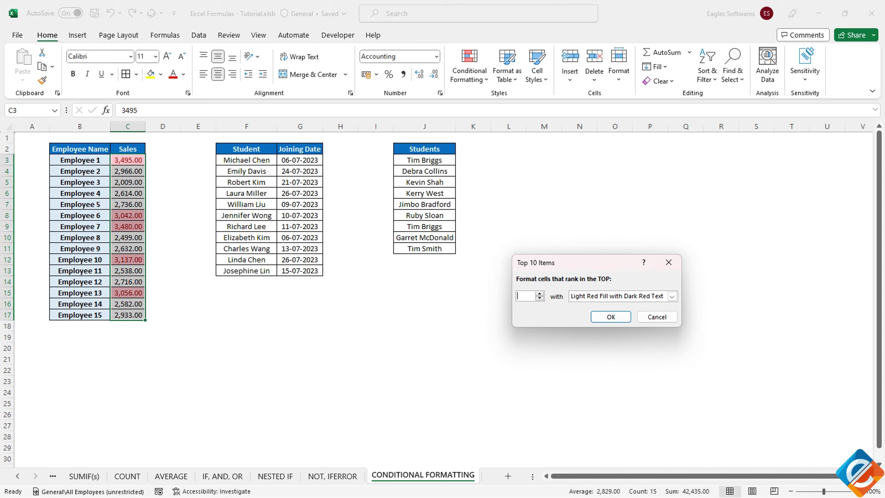
text(1)
text(3)
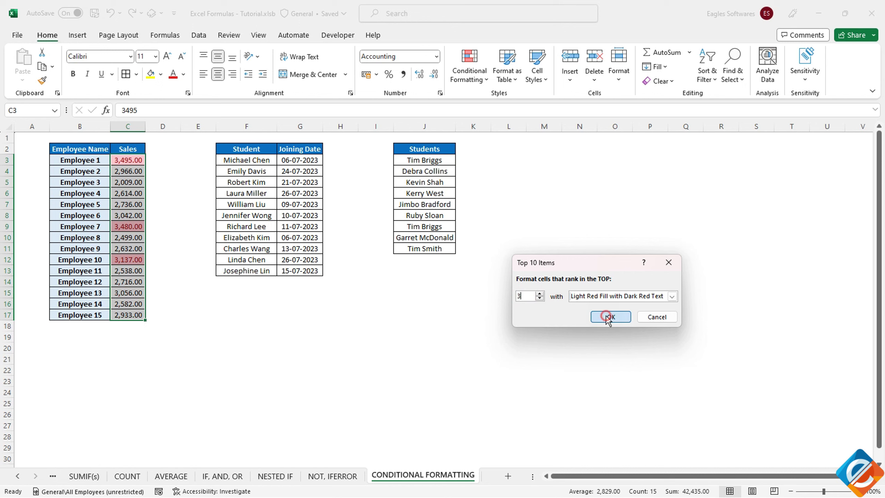
click(656, 317)
- Preview a Top 10% rule on the sales values C3:C17 with 50% and 20%, and cancel it
click(473, 79)
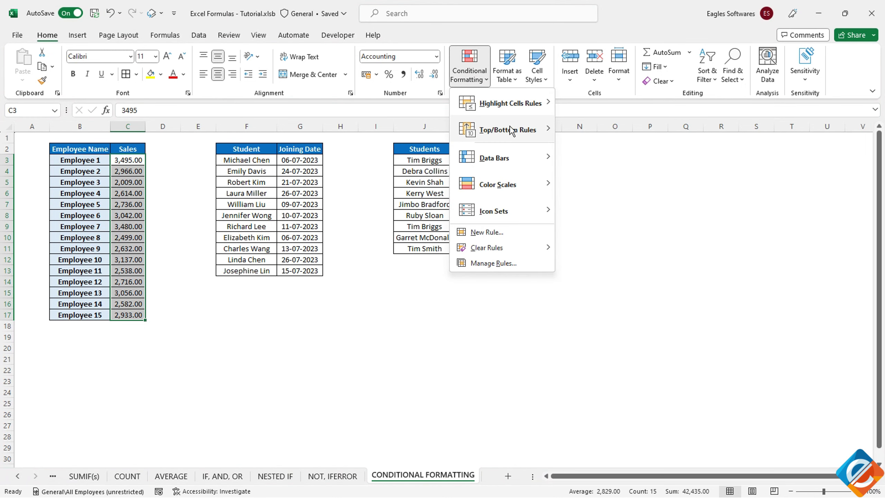
mouse_move(511, 131)
click(588, 162)
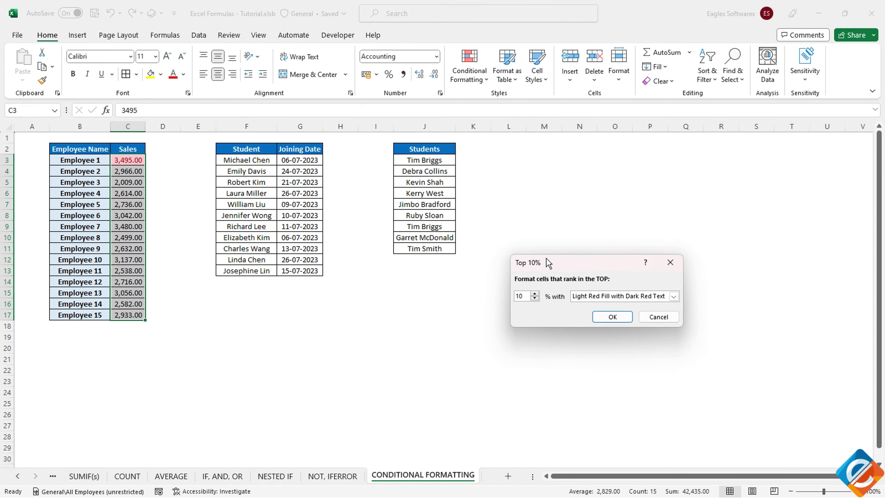
drag(510, 292, 507, 291)
text(50)
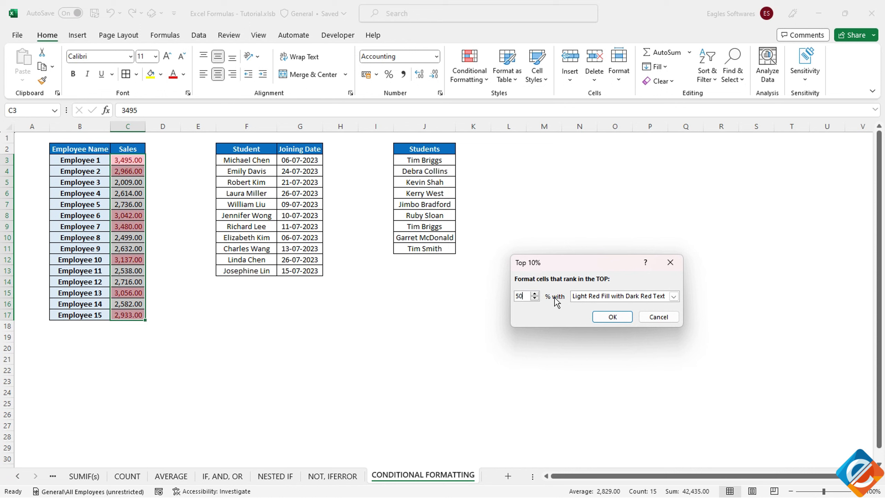
key(BackSpace)
text(20)
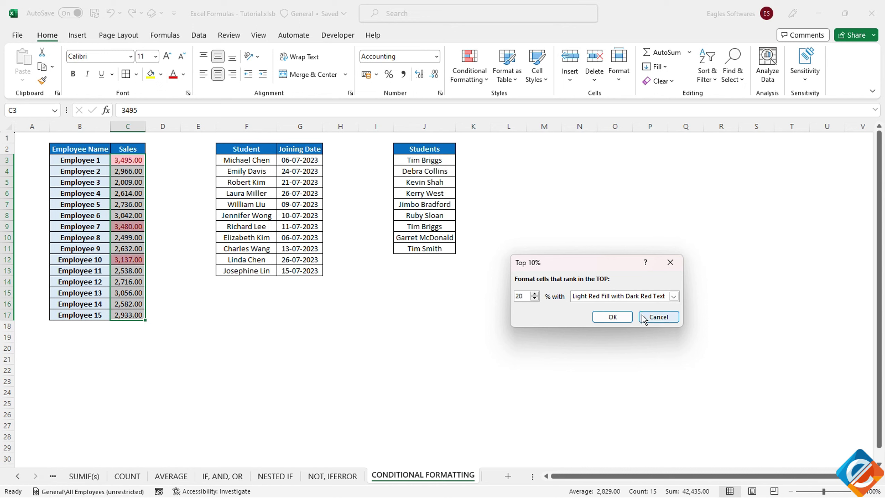
click(655, 317)
- Preview a Bottom 10 Items rule on the sales values C3:C17 with a count of 3, and cancel it
click(479, 81)
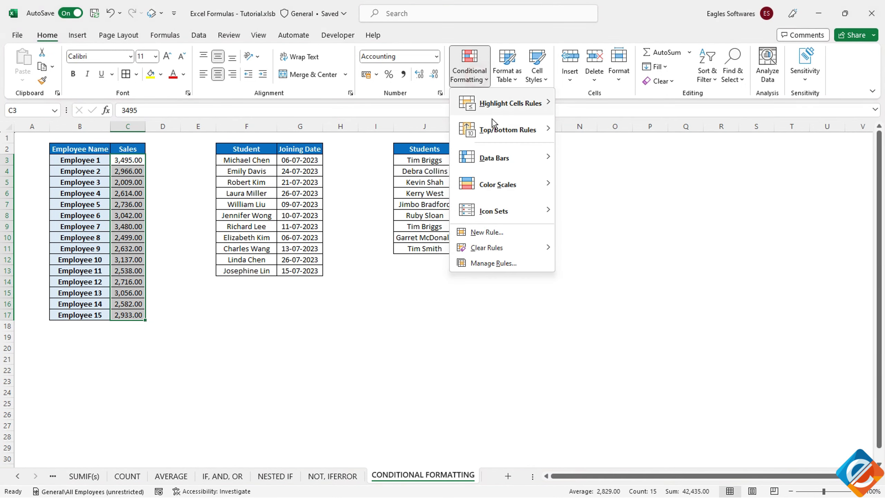
mouse_move(495, 129)
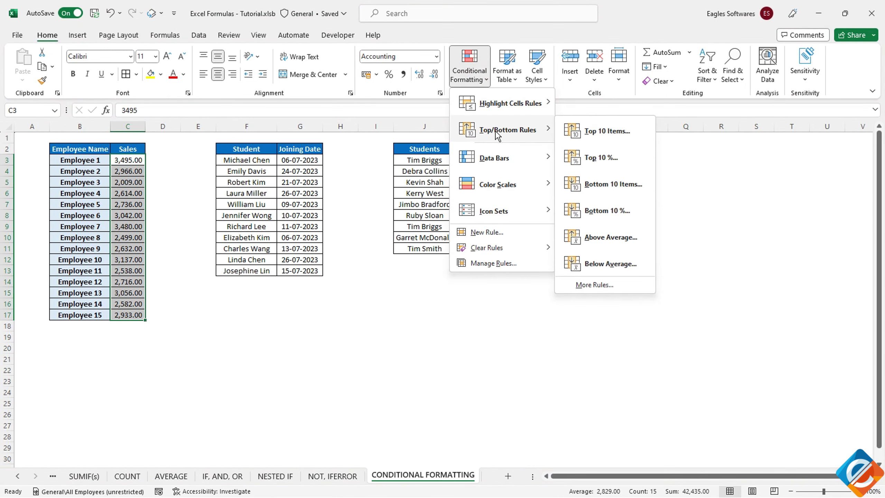
click(600, 185)
double_click(529, 296)
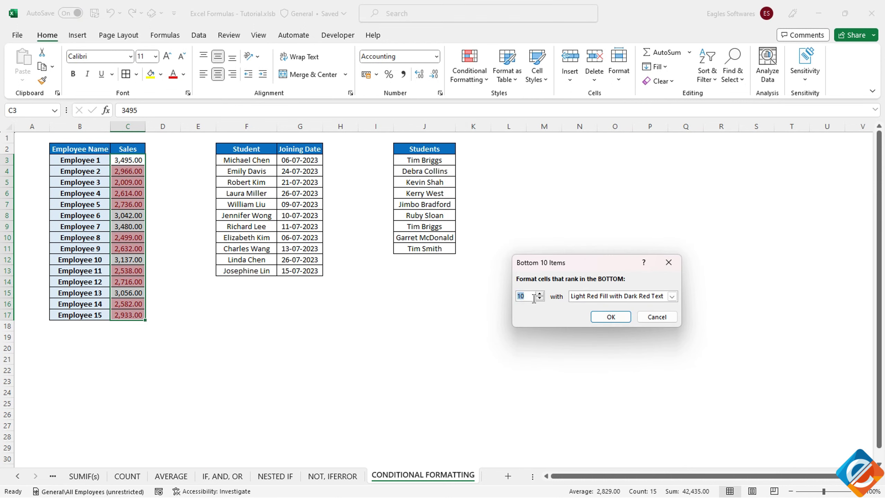
text(3)
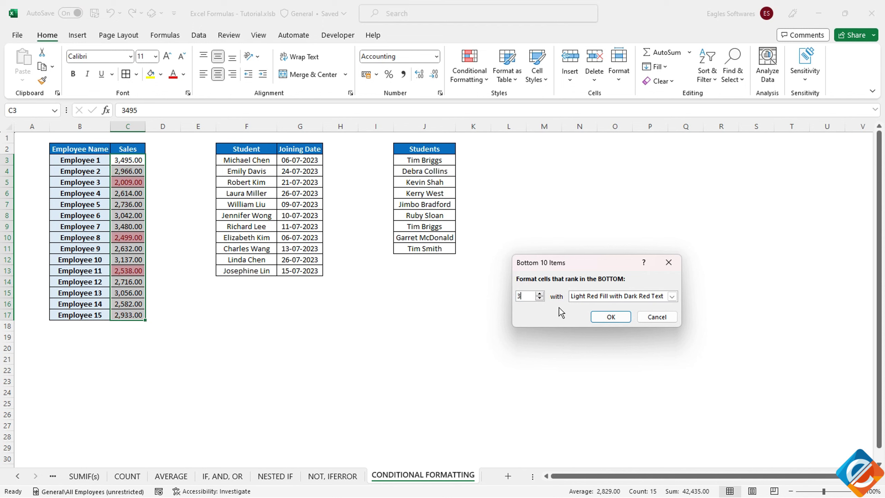
click(647, 317)
- Apply an Above Average rule to the sales values C3:C17 with Light Red Fill with Dark Red Text
click(471, 74)
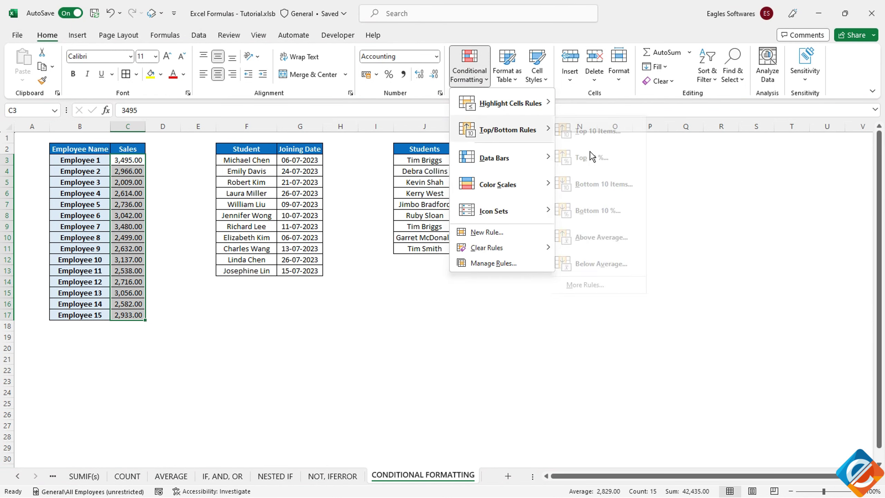
click(606, 238)
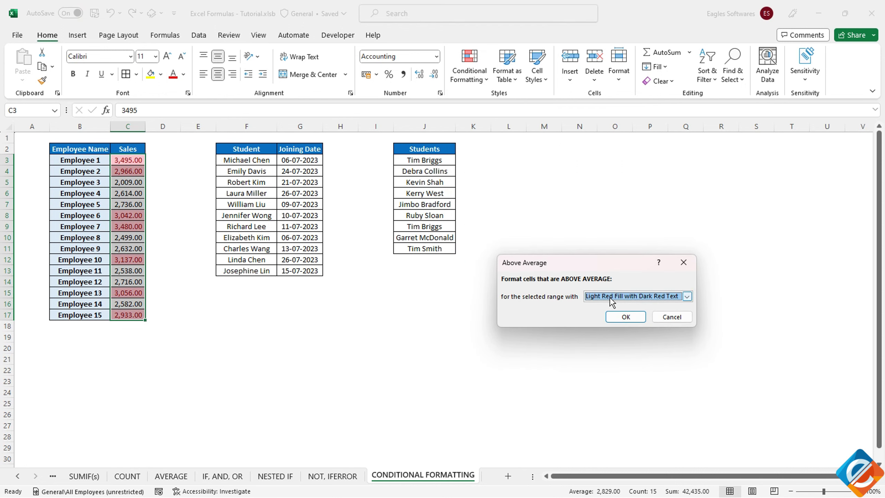
click(632, 317)
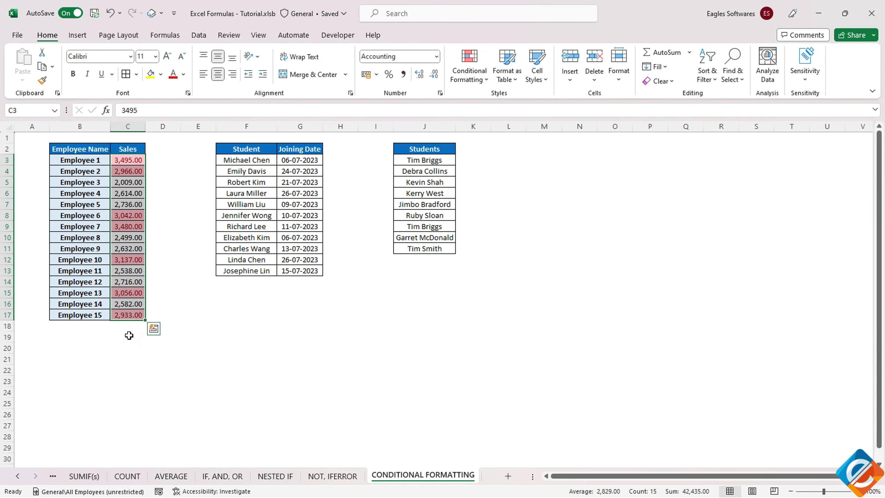
- Check the average of the sales values C3:C17 with an AVERAGE formula in C19, and delete the formula
click(129, 336)
text(=aver)
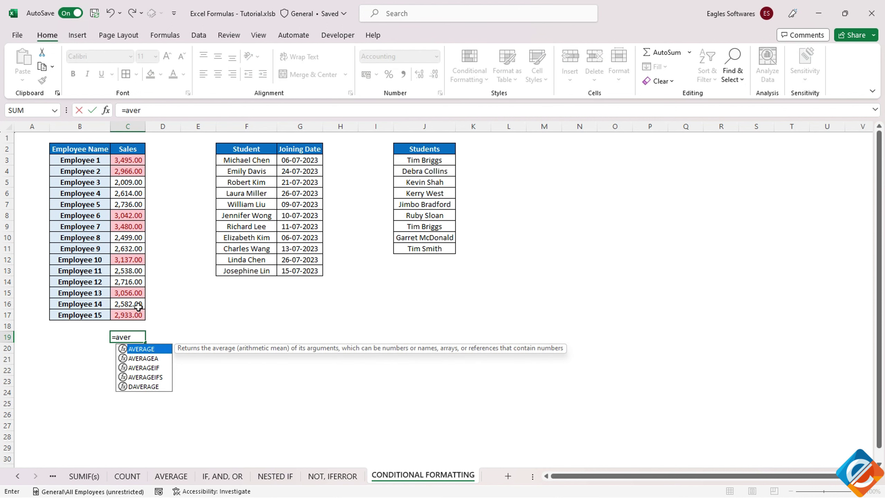
key(Tab)
drag(122, 161, 128, 315)
key(Return)
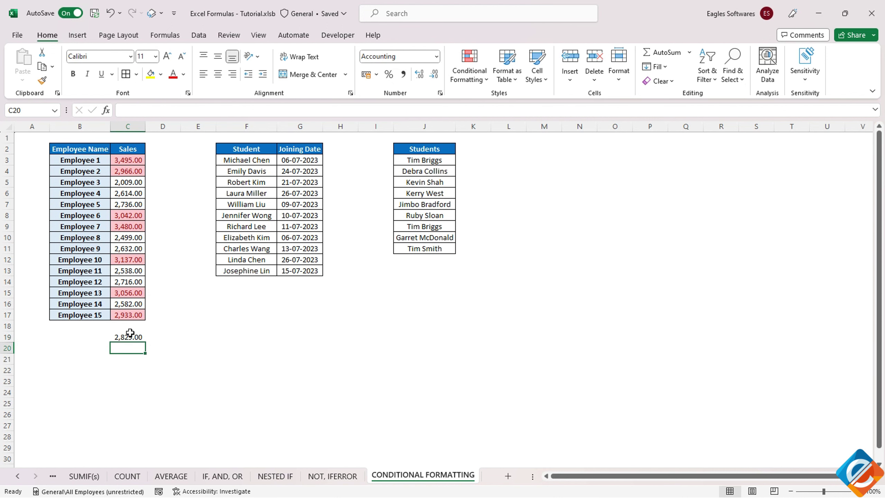
click(130, 333)
key(Delete)
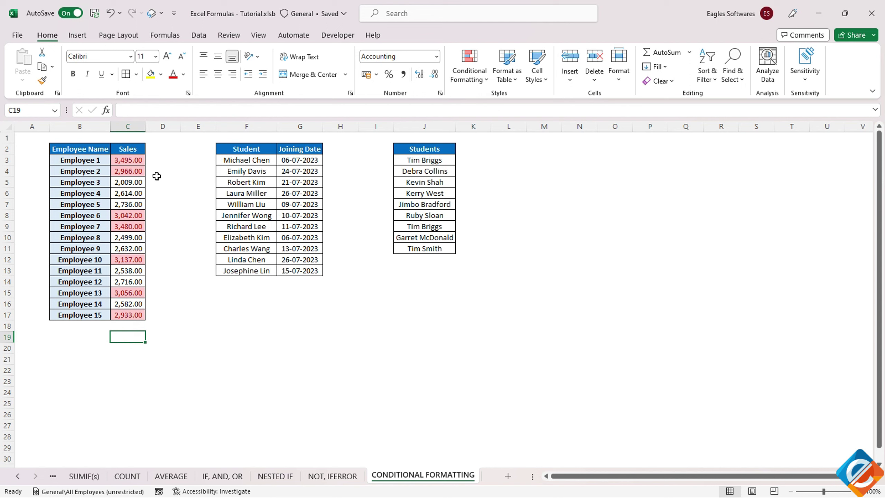
- Clear the conditional formatting rules from the sales values C3:C17
drag(134, 161, 128, 315)
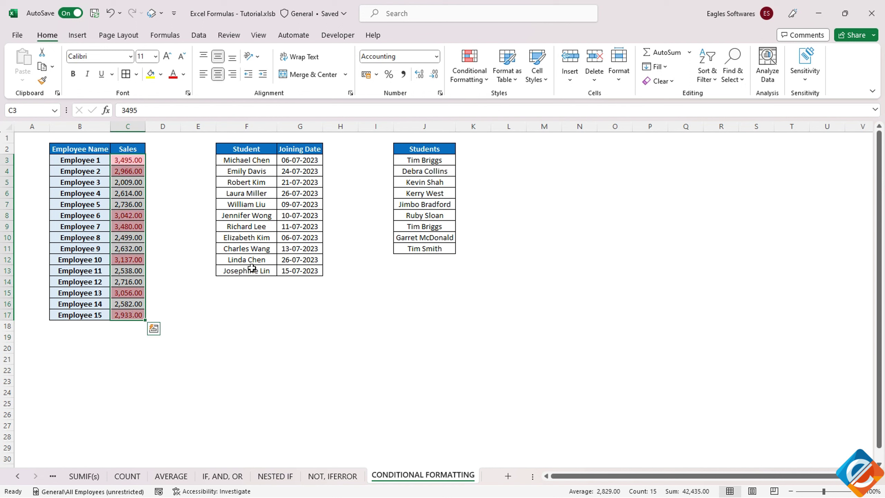
click(469, 70)
mouse_move(486, 254)
click(598, 248)
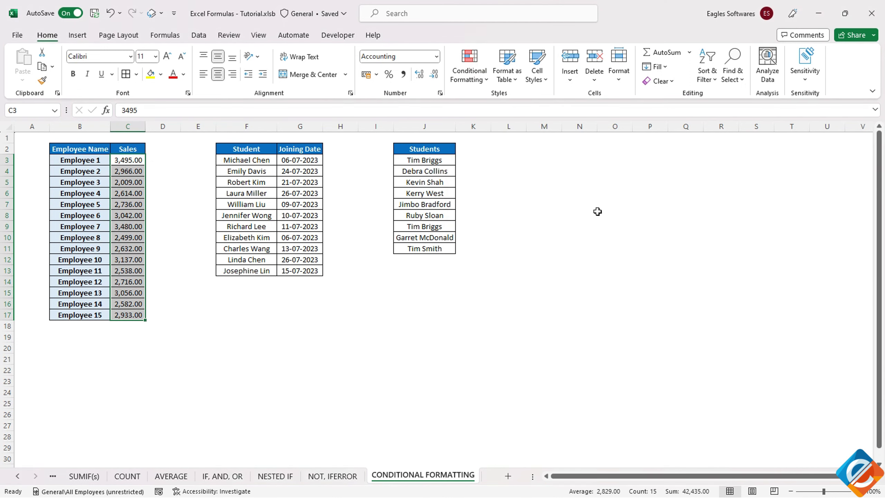
- Try a Below Average rule on the sales values C3:C17 with Light Red Fill with Dark Red Text
click(459, 81)
mouse_move(513, 128)
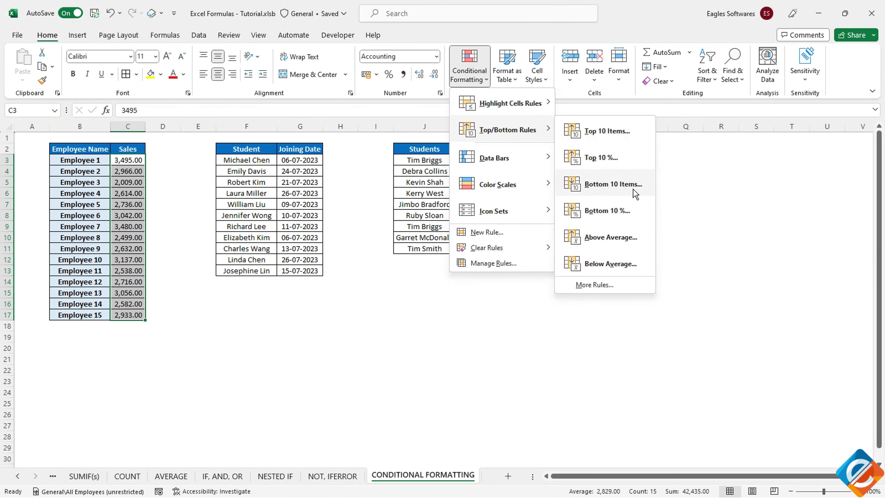
click(618, 264)
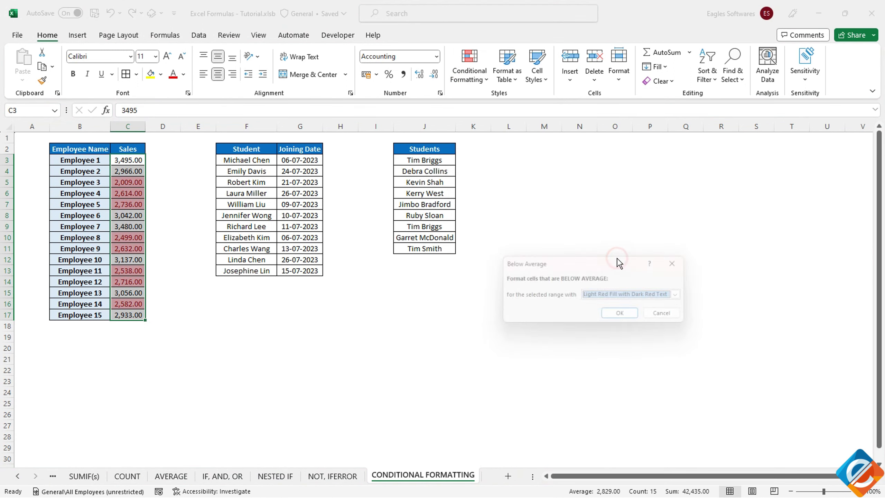
click(618, 316)
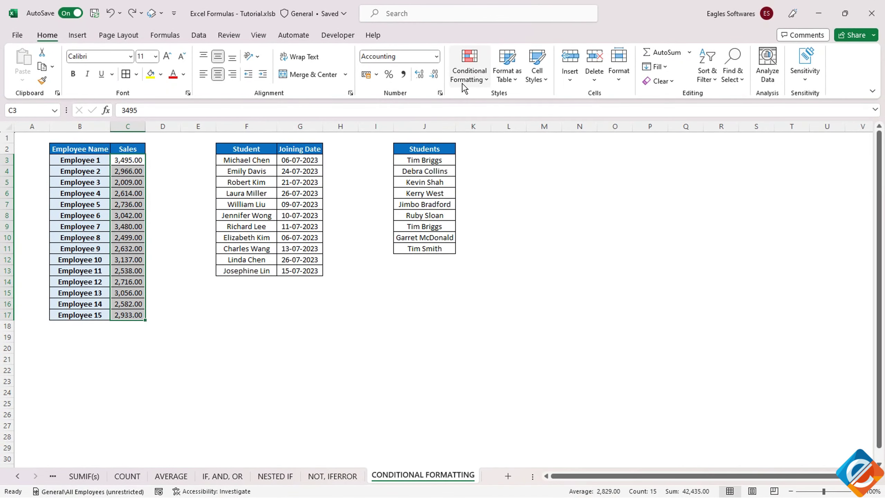
click(465, 88)
mouse_move(475, 139)
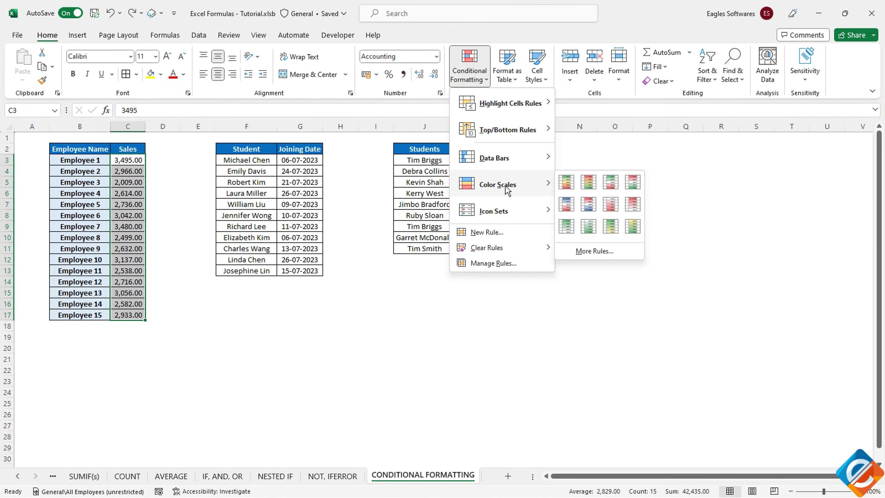
mouse_move(477, 218)
click(119, 164)
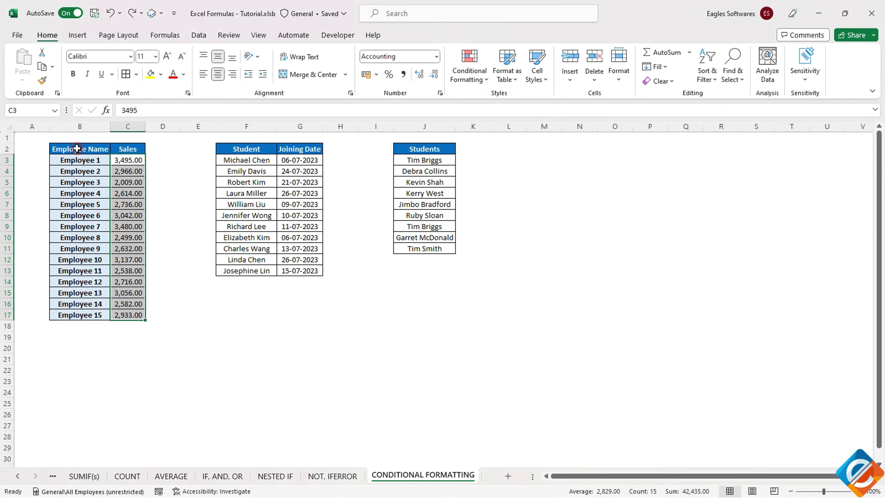
click(79, 149)
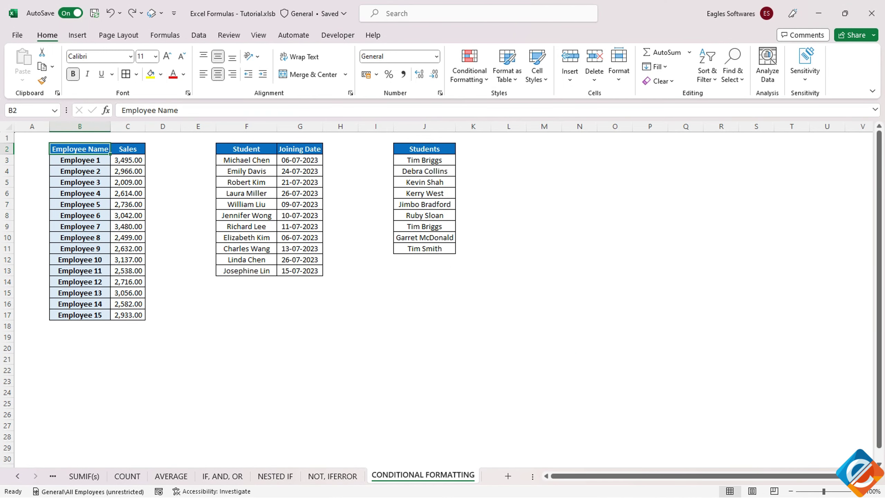